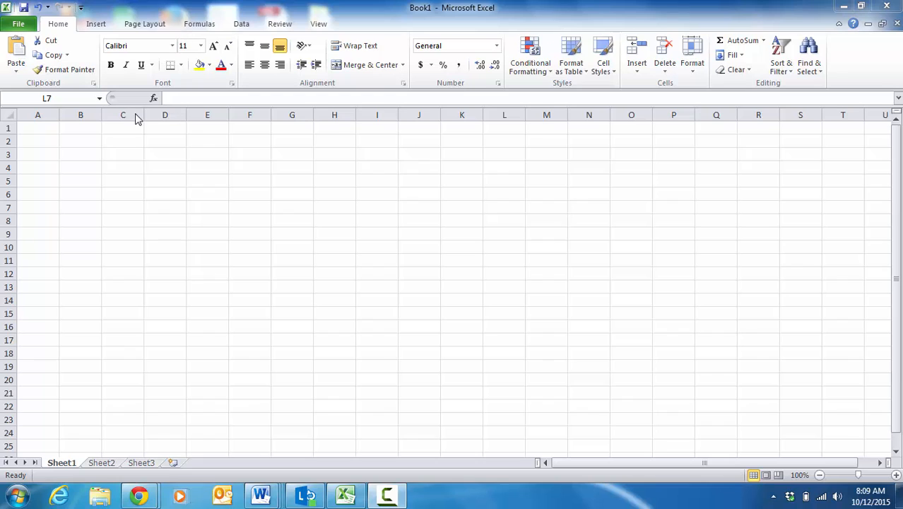
Step: Select several individual cells around the blank sheet, including B2 and B4, and finish on cell A1
click(40, 128)
click(89, 140)
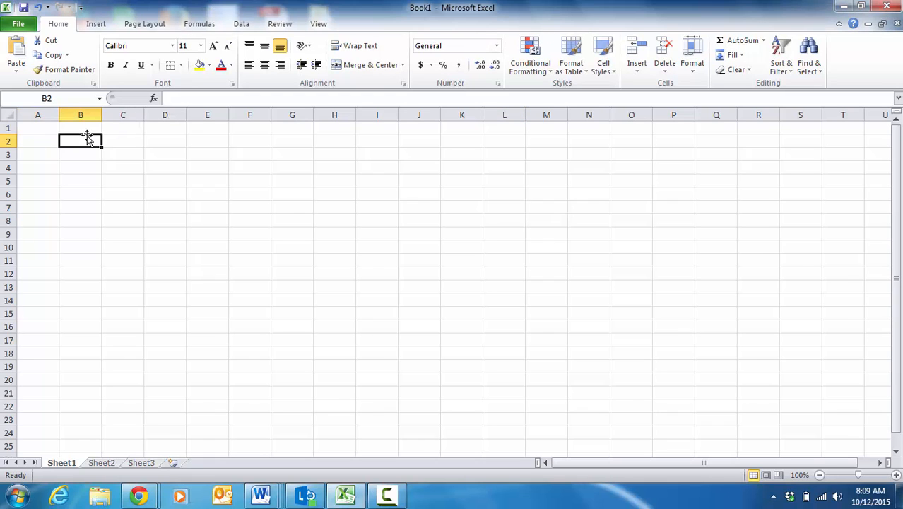
click(86, 168)
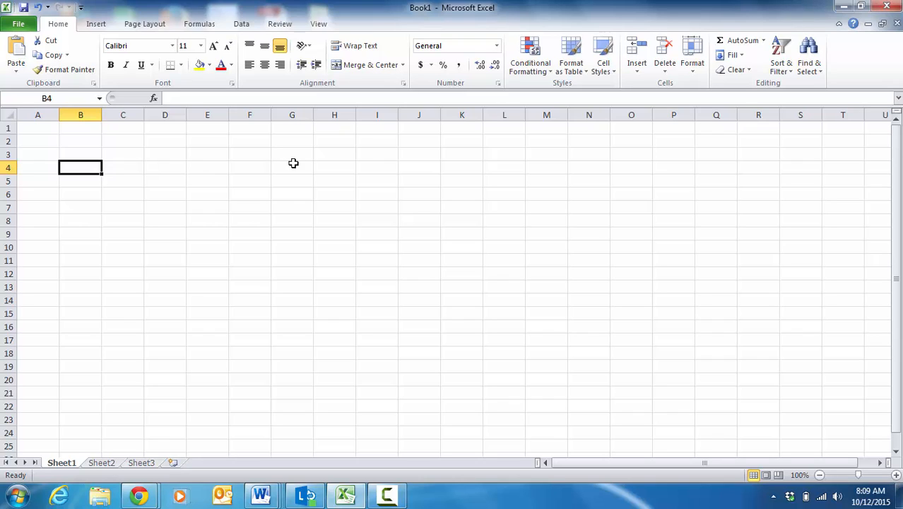
click(363, 168)
click(25, 130)
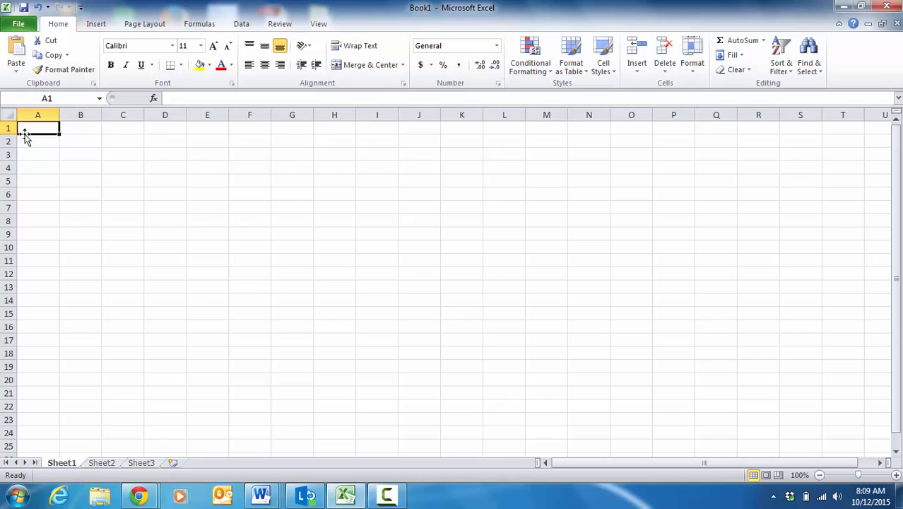
Step: Move the active cell one cell at a time from A1 across to I1 and down to I6
key(Right)
key(Right)
key(Right)
key(Right)
key(Right)
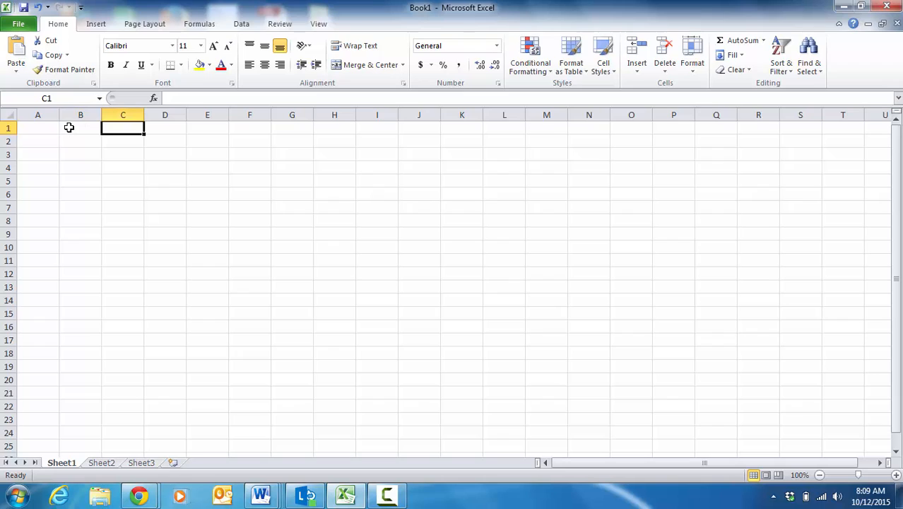
key(Right)
key(Right)
key(Right)
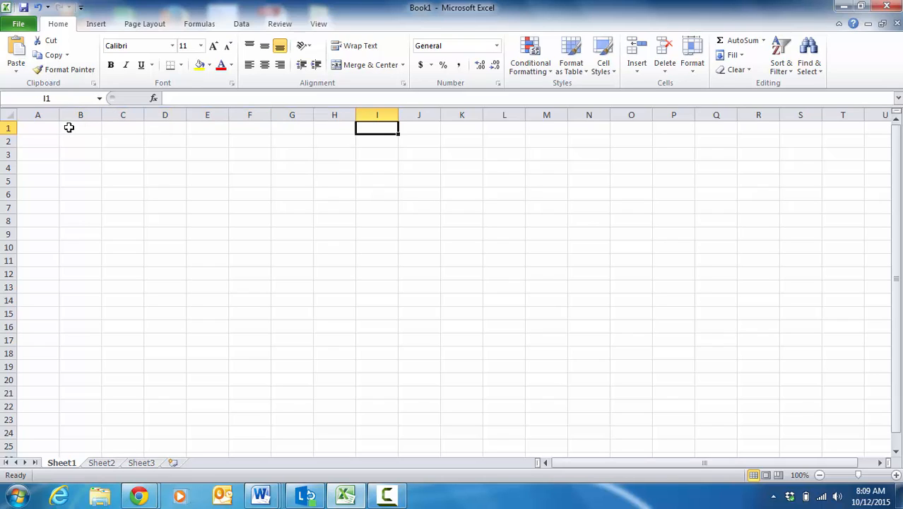
key(Down)
key(Down)
key(Down)
key(Down)
key(Down)
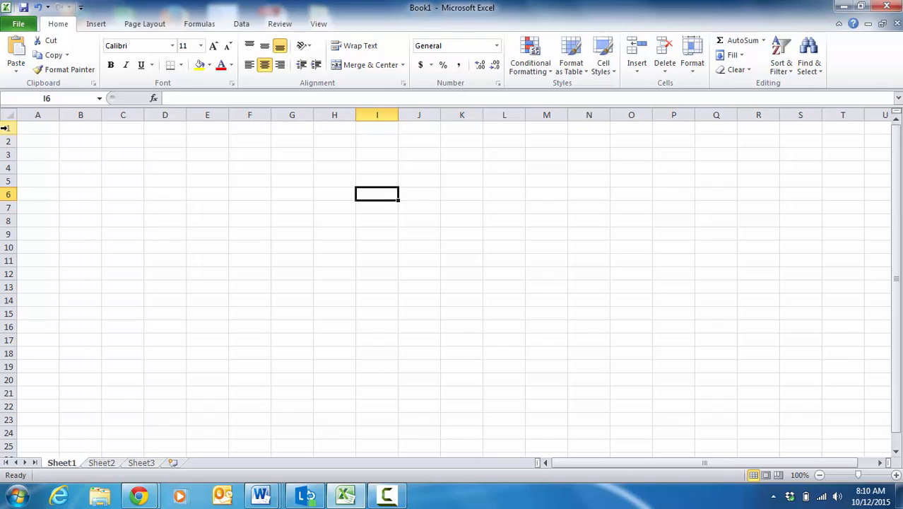
Step: Select the whole of column A, and step along row 1 past column Z to examine the double-letter column headings
click(34, 112)
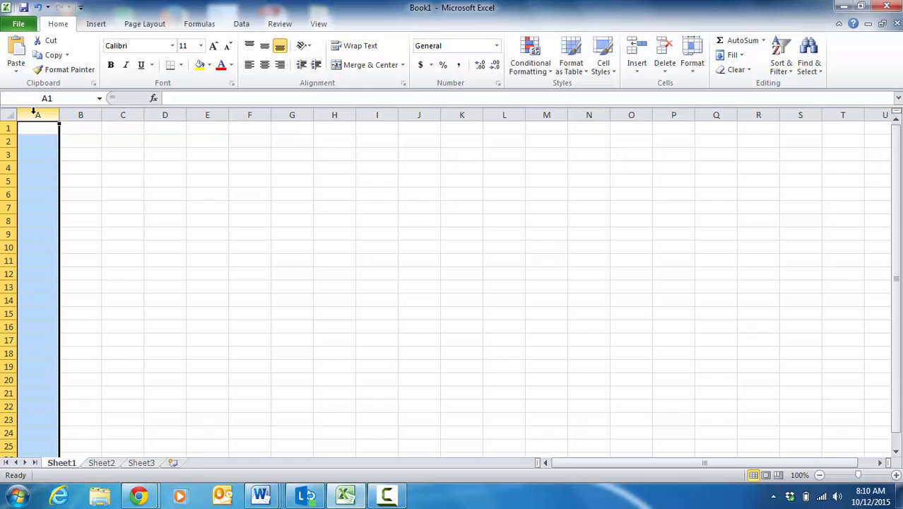
key(Right)
key(Right)
key(Right)
key(Right)
key(Right)
key(Right)
key(Right)
key(Right)
key(Right)
key(Right)
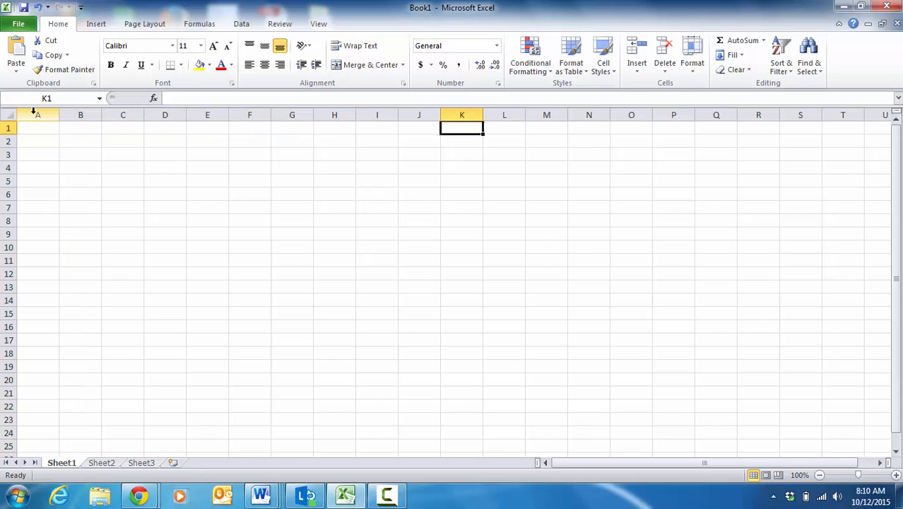
key(Right)
key(Right)
key(Right)
key(Right)
key(Right)
key(Right)
key(Right)
key(Right)
key(Right)
key(Right)
key(Right)
key(Right)
key(Right)
key(Right)
key(Right)
key(Right)
key(Right)
key(Right)
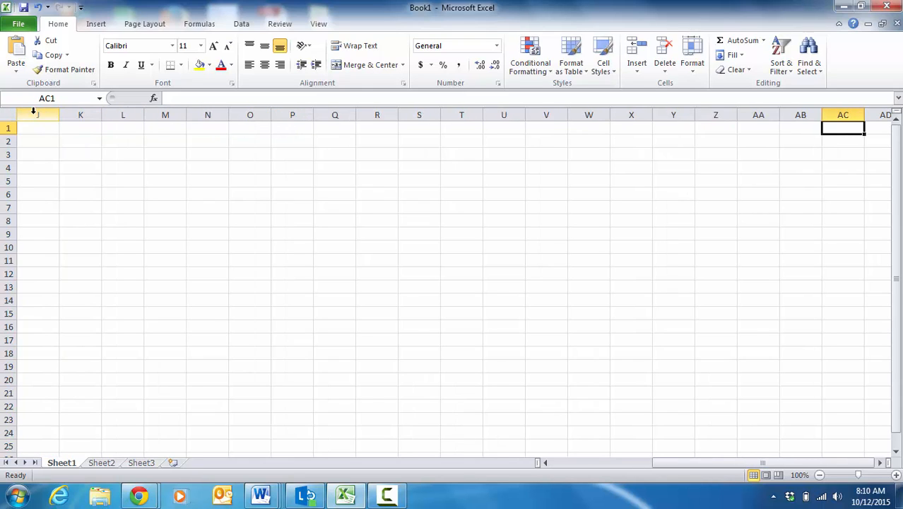
key(Right)
key(Right)
key(Right)
key(Right)
Step: Step back along row 1 to cell A1
key(Left)
key(Left)
key(Left)
key(Left)
key(Left)
key(Left)
key(Left)
key(Left)
key(Left)
key(Left)
key(Left)
key(Left)
key(Left)
key(Left)
key(Left)
key(Left)
key(Left)
key(Left)
key(Left)
key(Left)
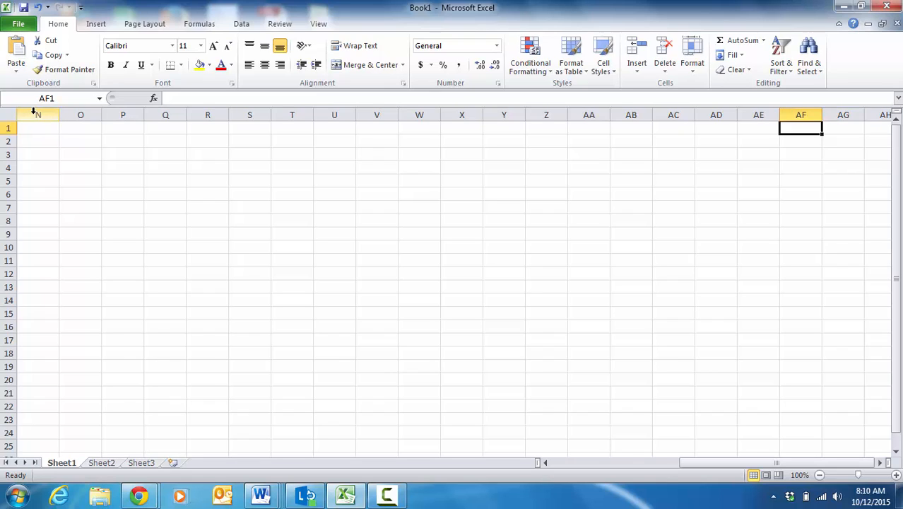
key(Left)
key(Left)
key(Left)
key(Left)
key(Left)
key(Left)
key(Left)
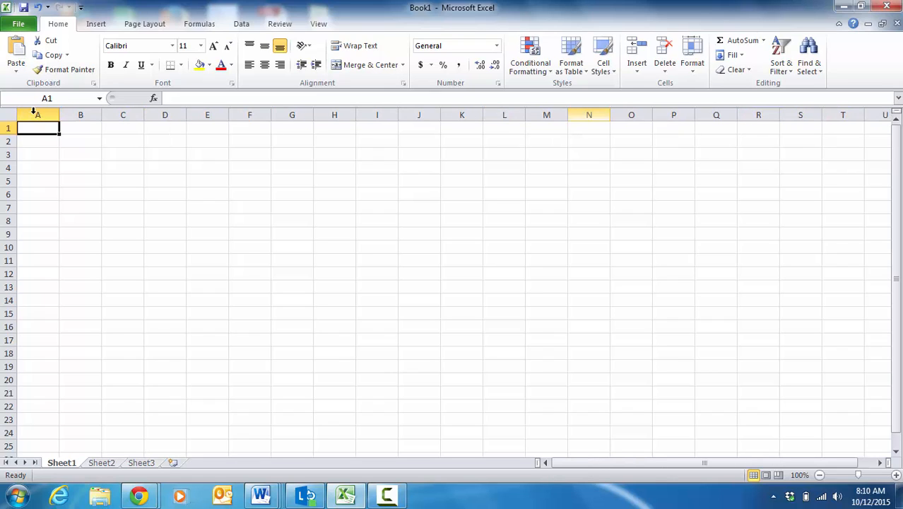
Step: Select all of row 2, a few single cells including B7, A3 and H3, and the whole of column H
click(7, 142)
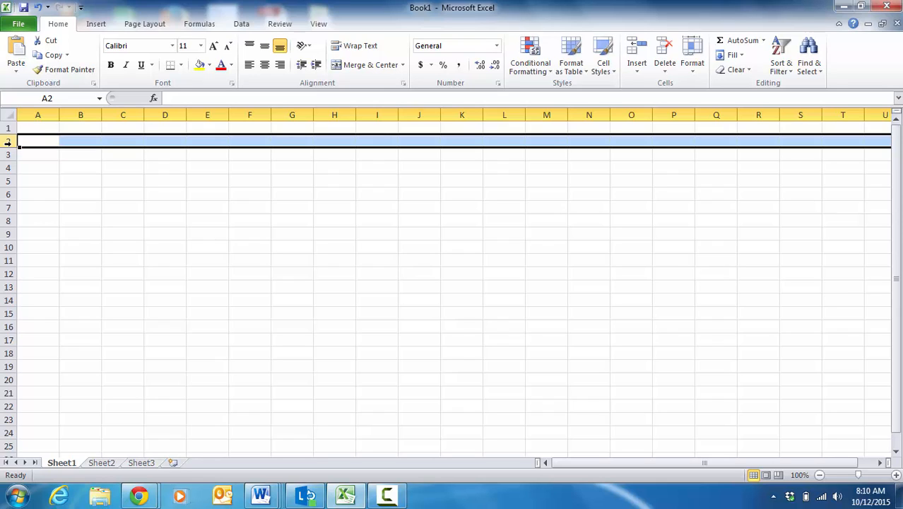
click(93, 207)
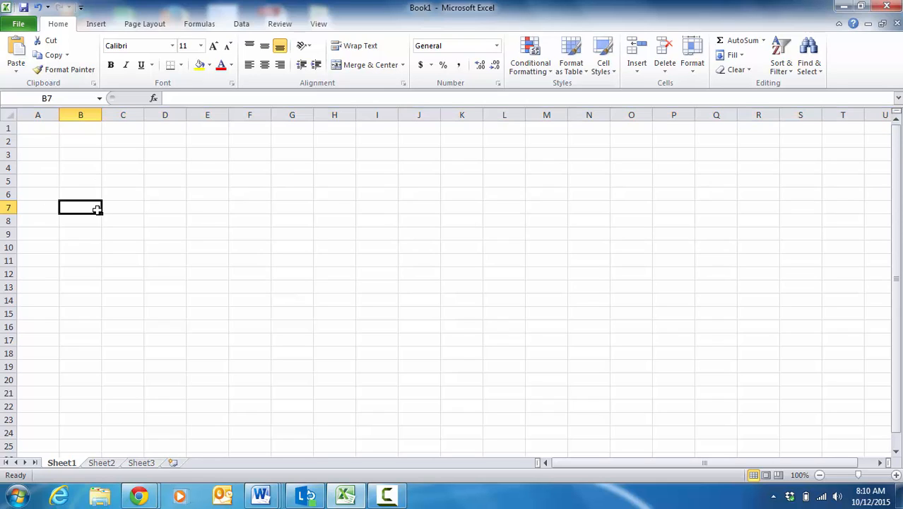
click(71, 156)
click(26, 150)
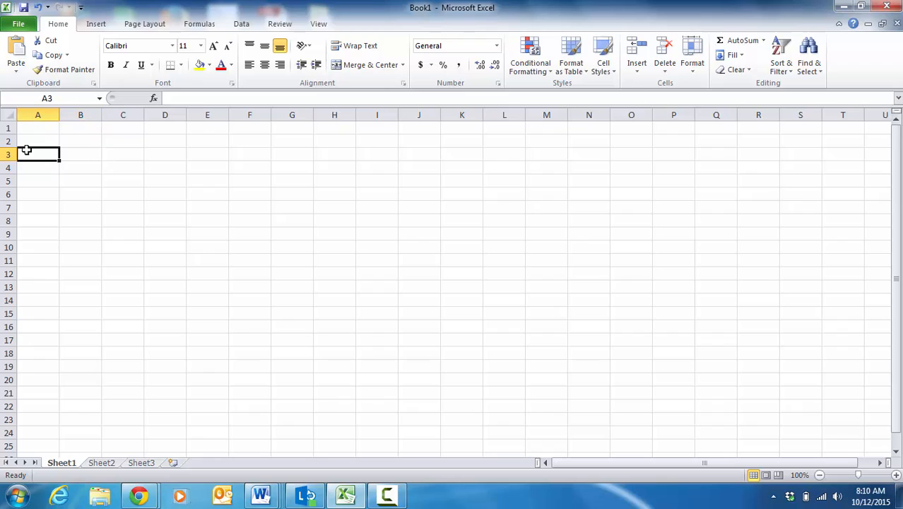
click(342, 156)
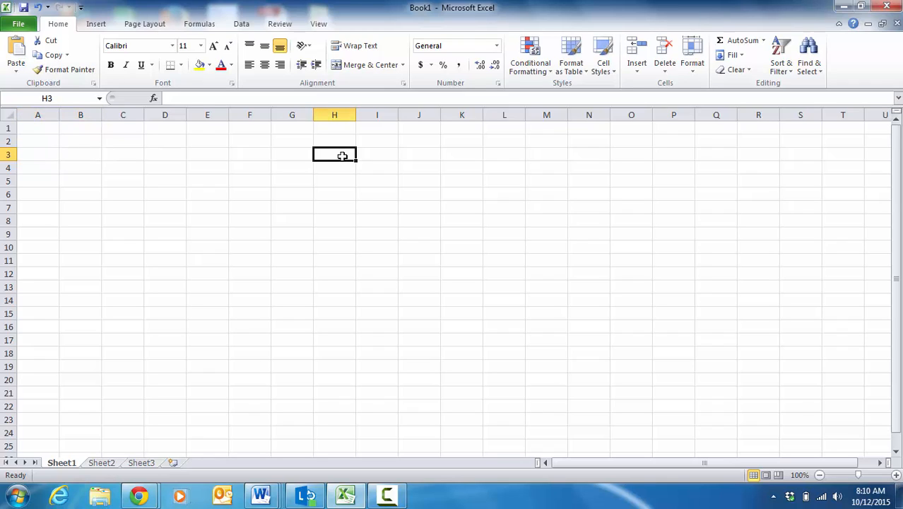
click(334, 114)
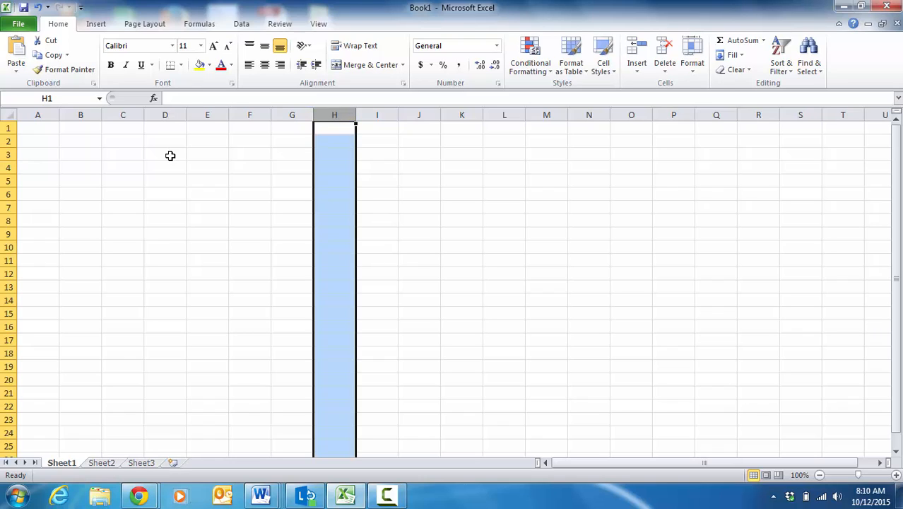
Step: Enter the sample text "uiuioupiop" in cell D12
click(331, 154)
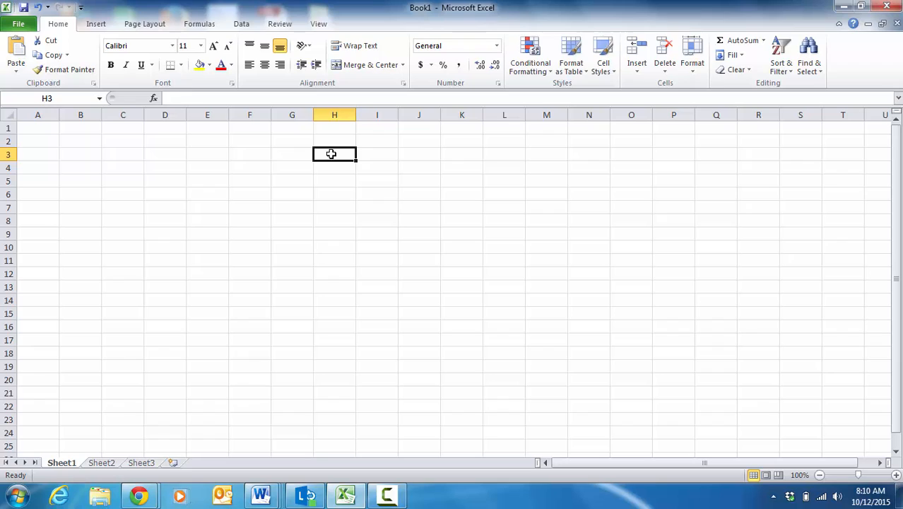
text(H)
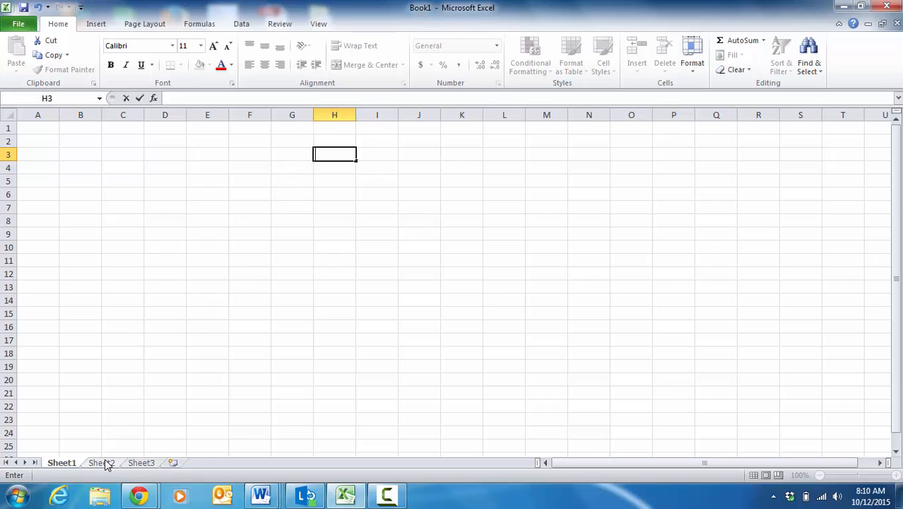
click(164, 268)
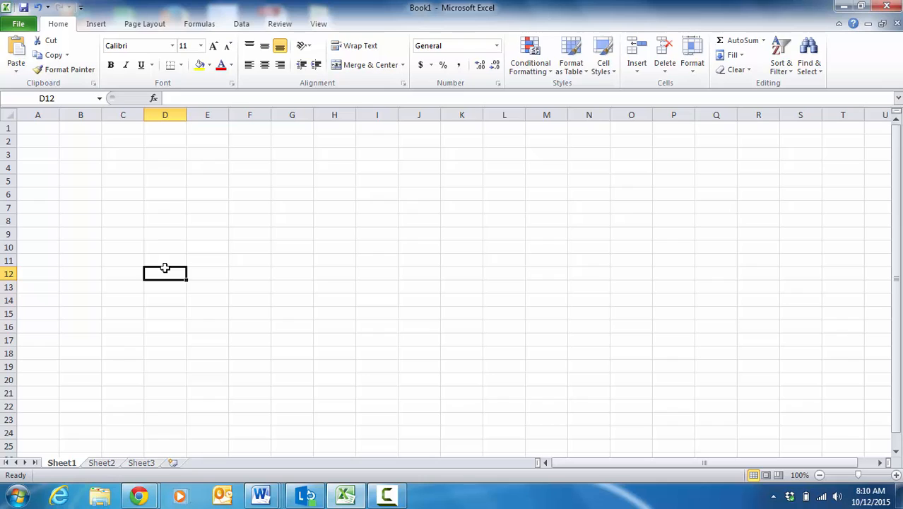
text(uiuioupiop)
click(175, 299)
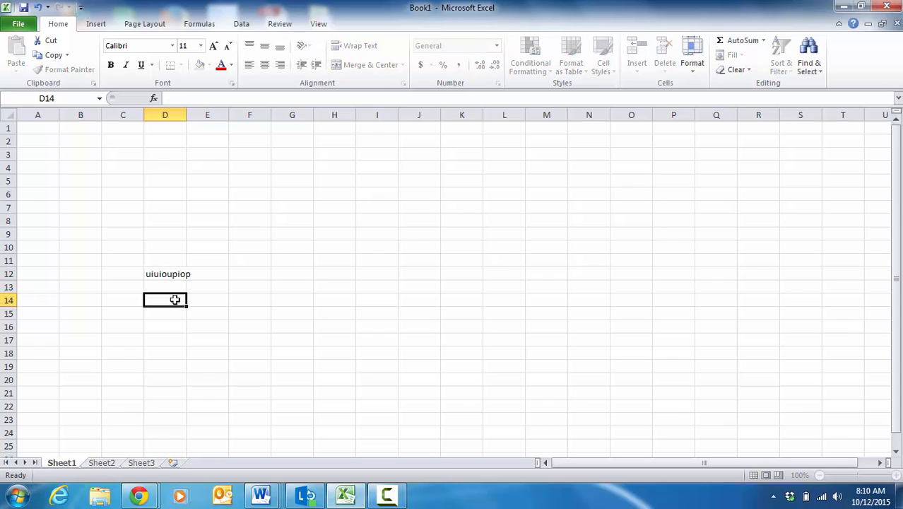
Step: View Sheet2 and Sheet3, and return to Sheet1
click(101, 462)
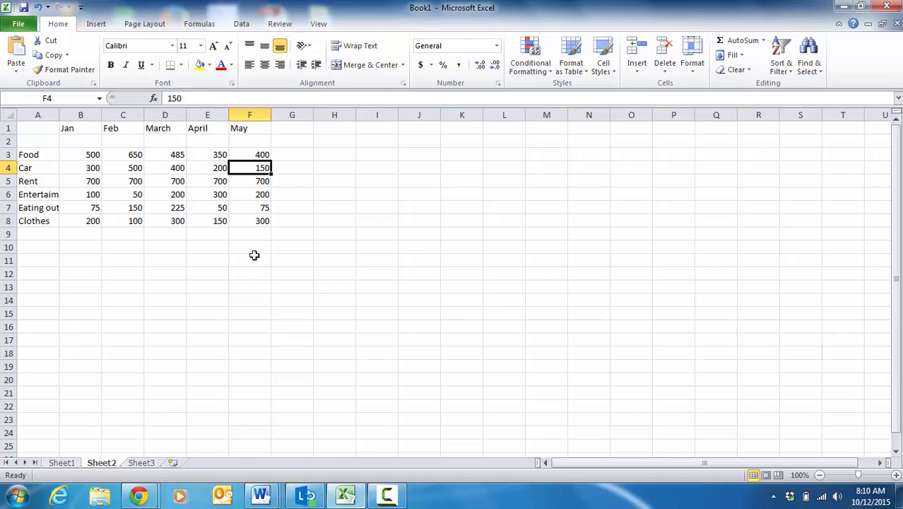
click(153, 462)
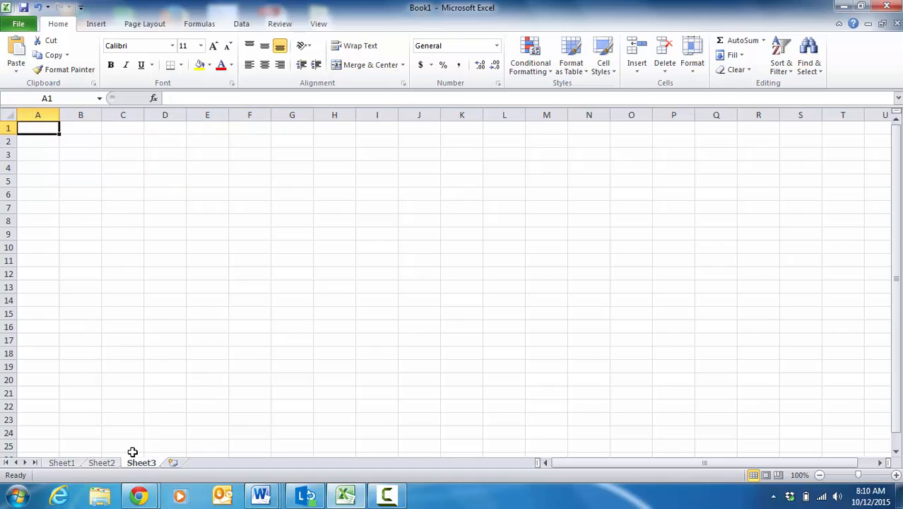
click(62, 462)
Step: Delete the sample text from cell D12
click(160, 274)
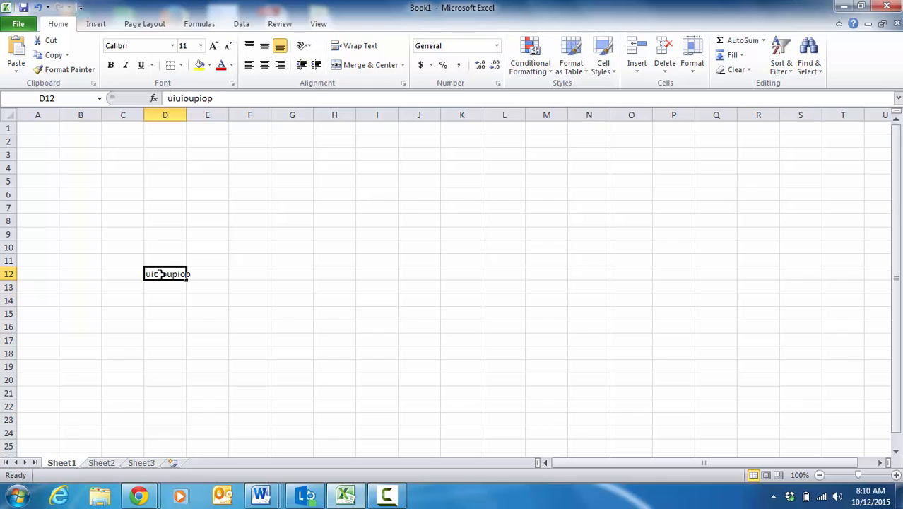
key(Delete)
click(462, 182)
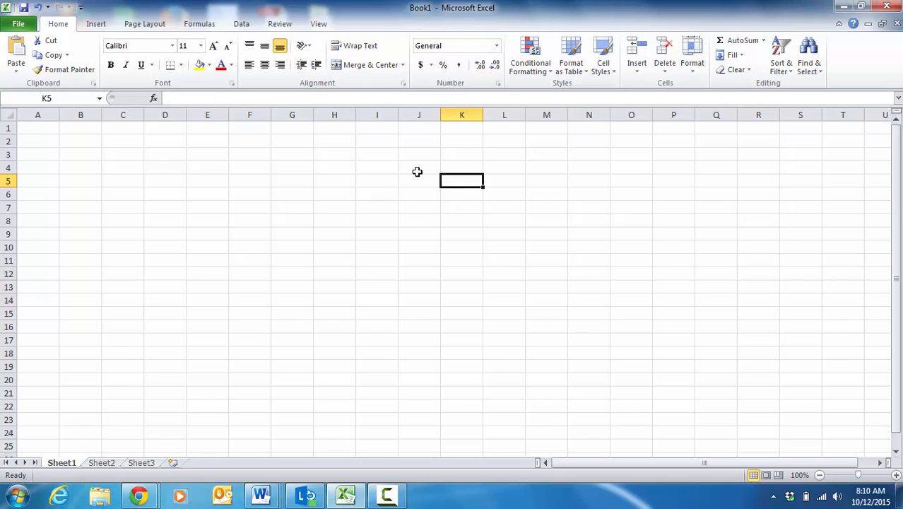
Step: Enter "Text" in cell I4 of Sheet1
click(381, 167)
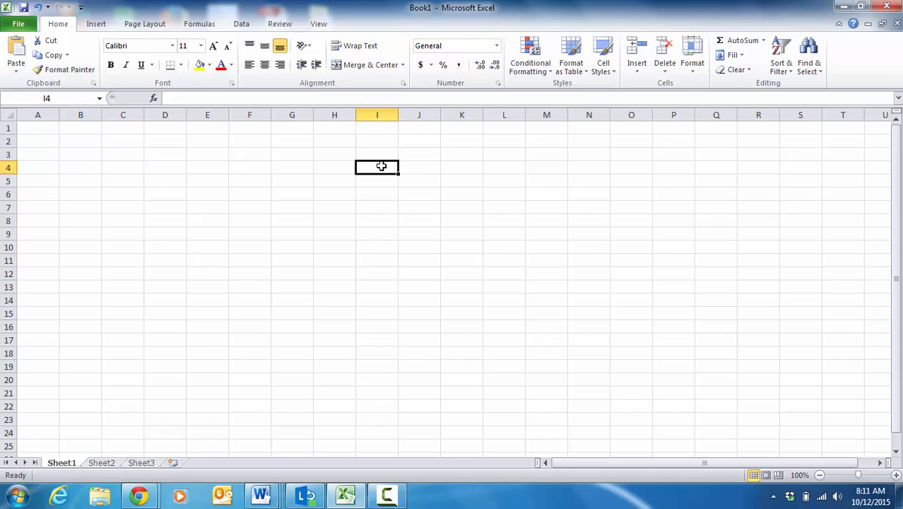
text(T)
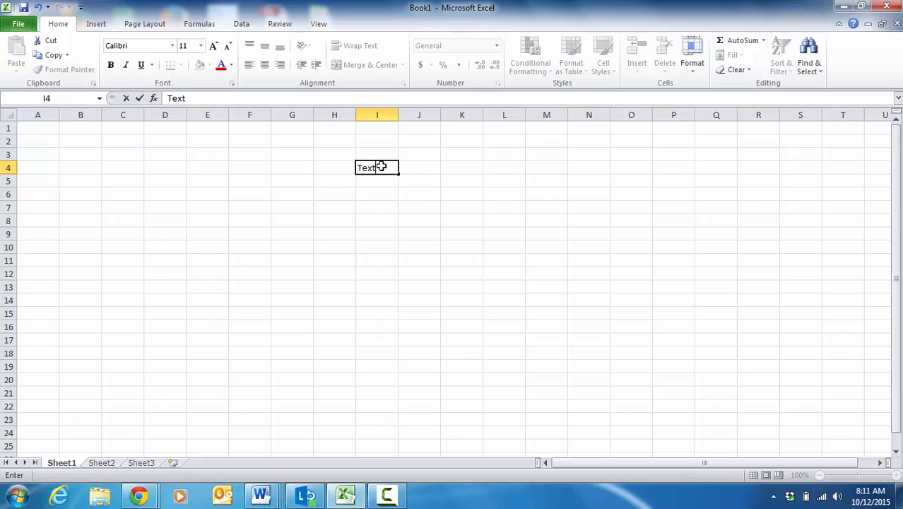
text(ext)
key(Return)
Step: Format cell I4 as bold, italic and underlined, with the Automatic font color
click(381, 167)
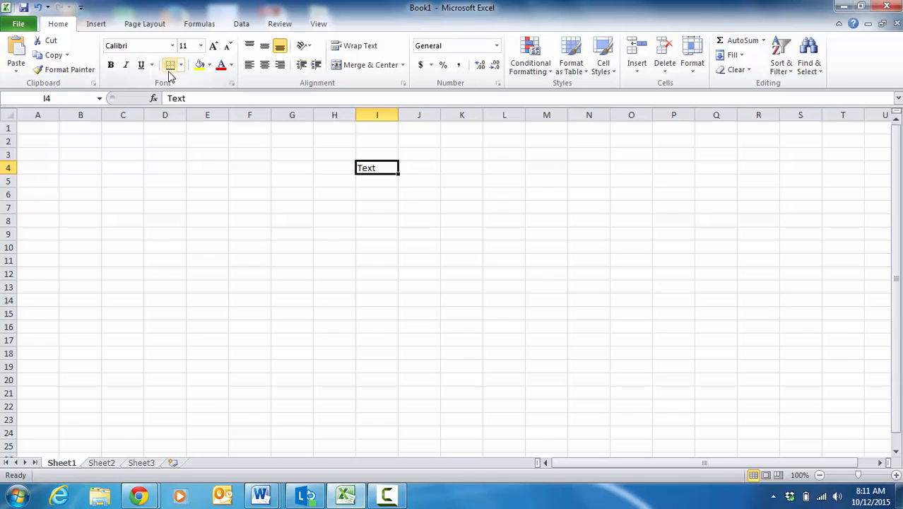
click(111, 65)
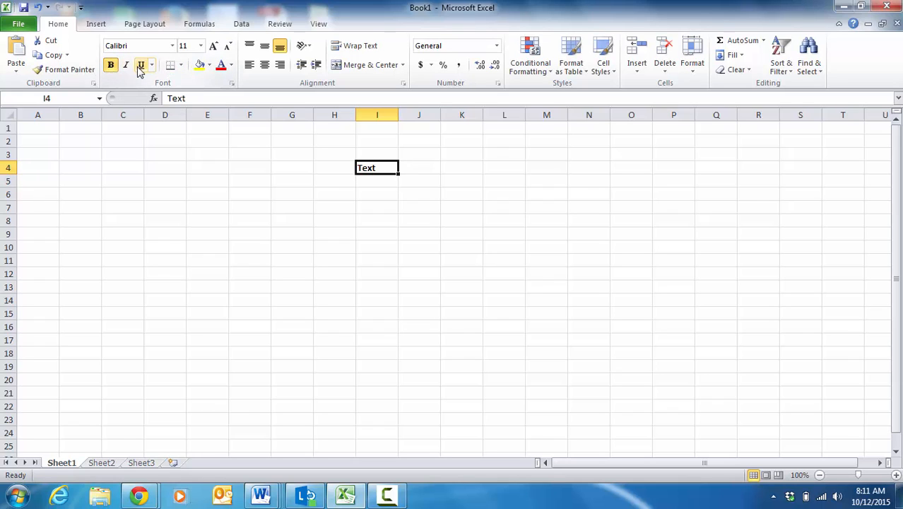
click(126, 66)
click(141, 67)
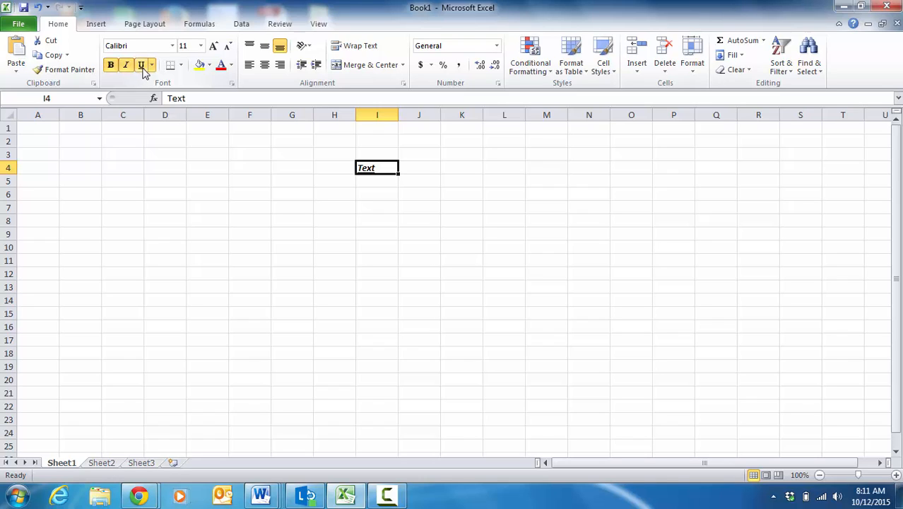
click(230, 65)
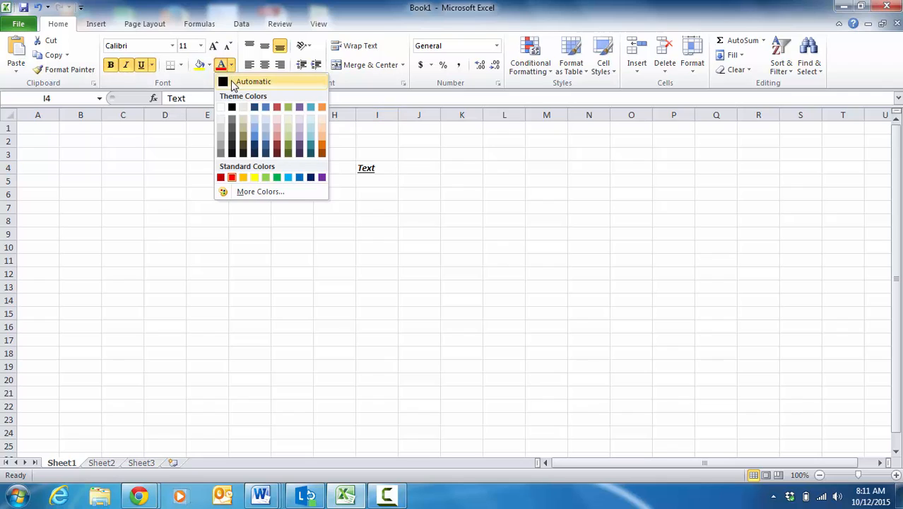
click(232, 80)
Step: Remove the underline, italic and bold formatting from cell I4
click(141, 65)
click(126, 65)
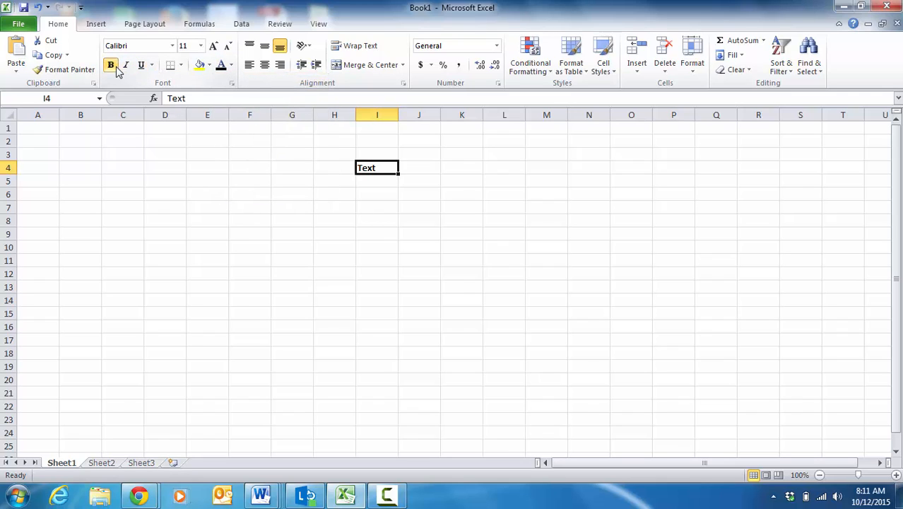
click(110, 65)
Step: Enter "This is a sentence" in cell I6
click(357, 190)
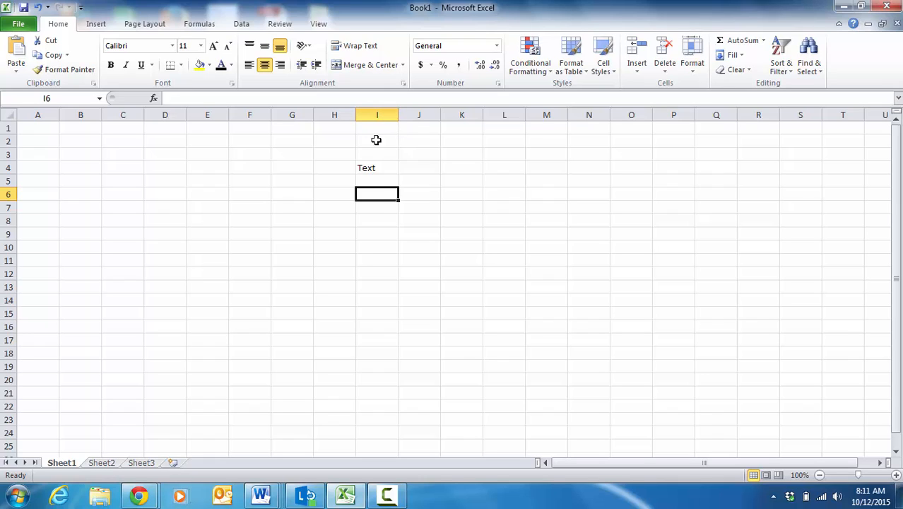
text(Thi)
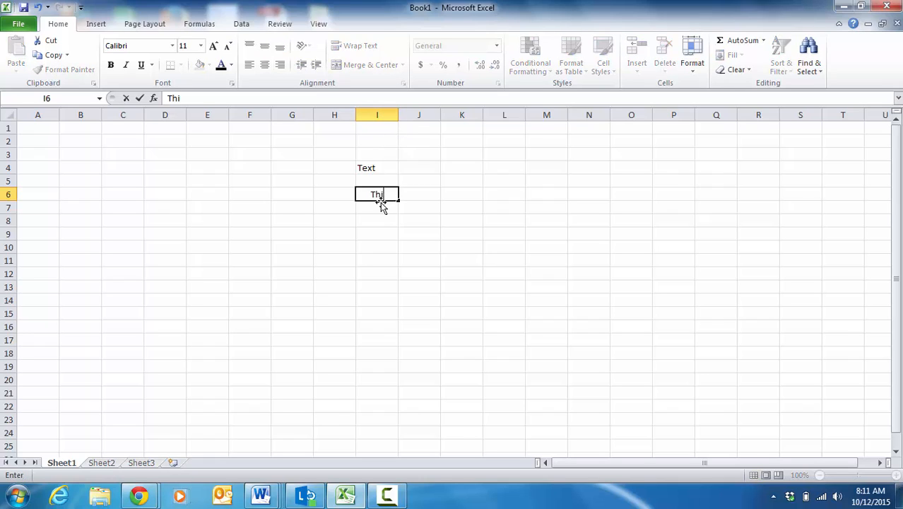
text(s is a sentence)
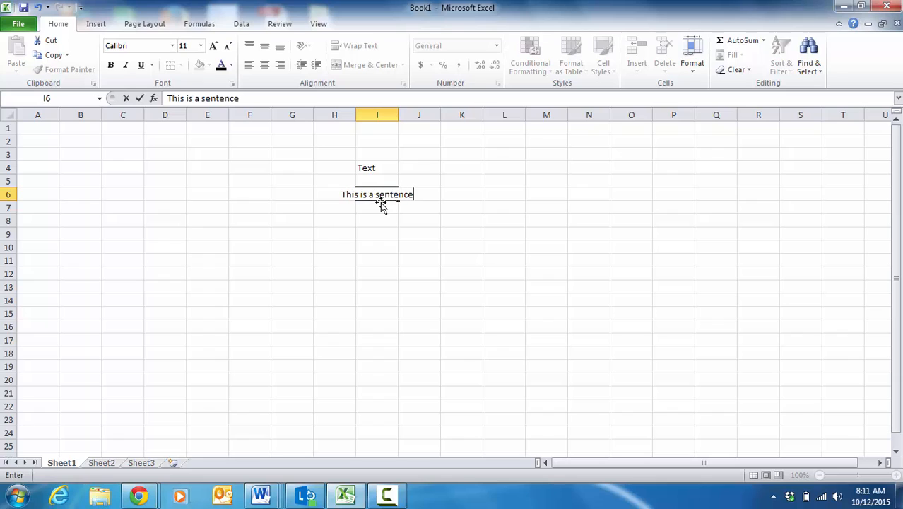
key(Return)
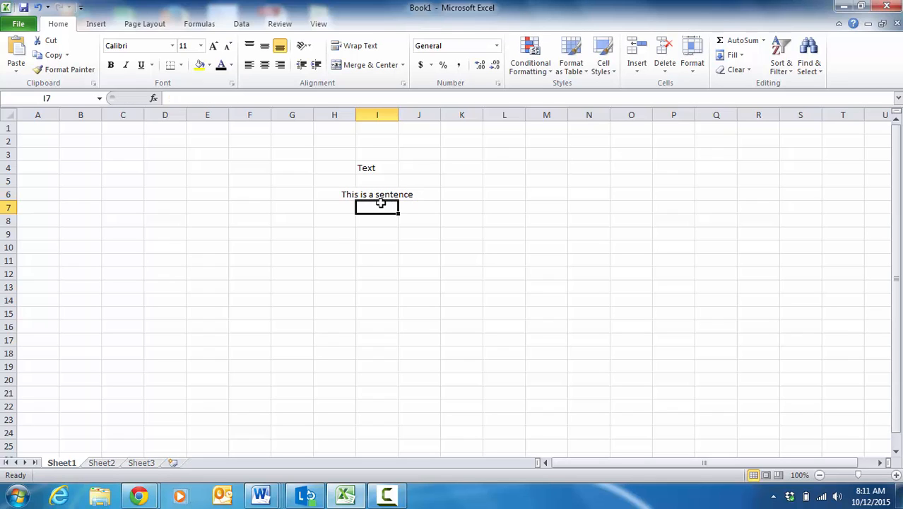
Step: Enter "This is a long sentence" in cell I10
click(379, 244)
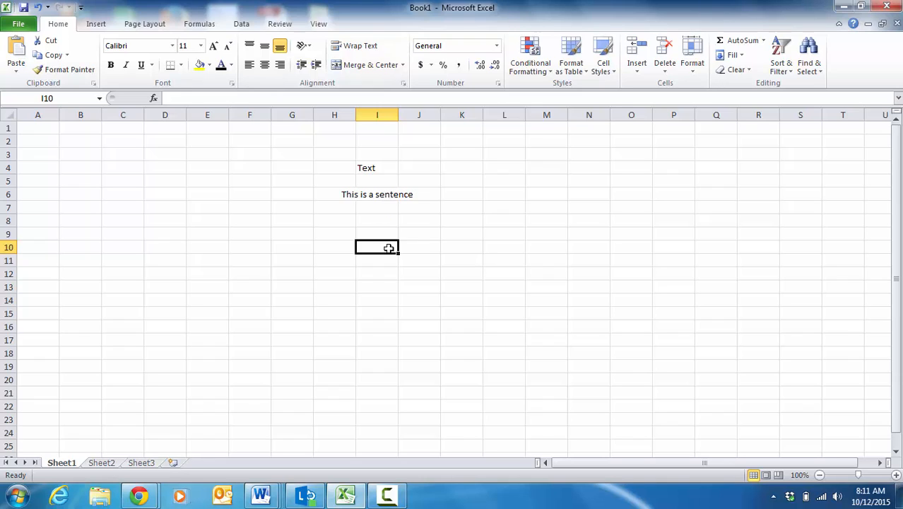
text(This is)
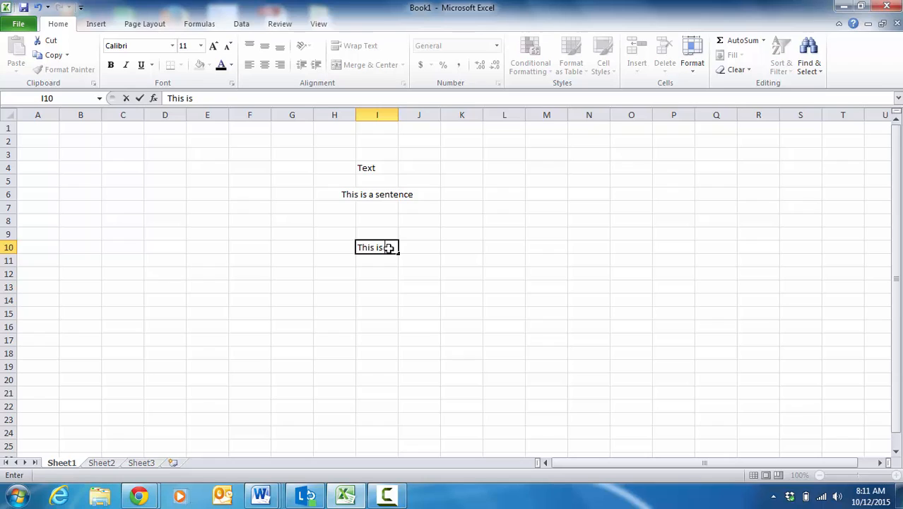
text( a long sent)
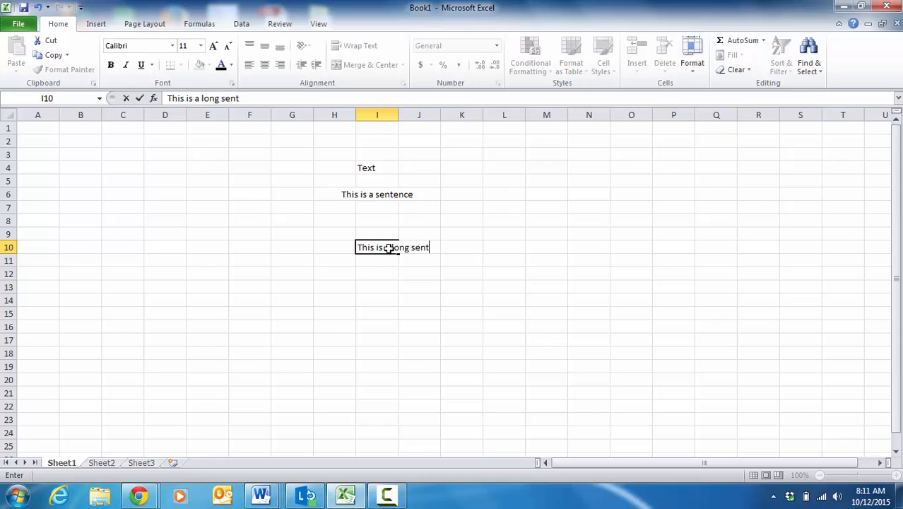
text(ence)
key(Return)
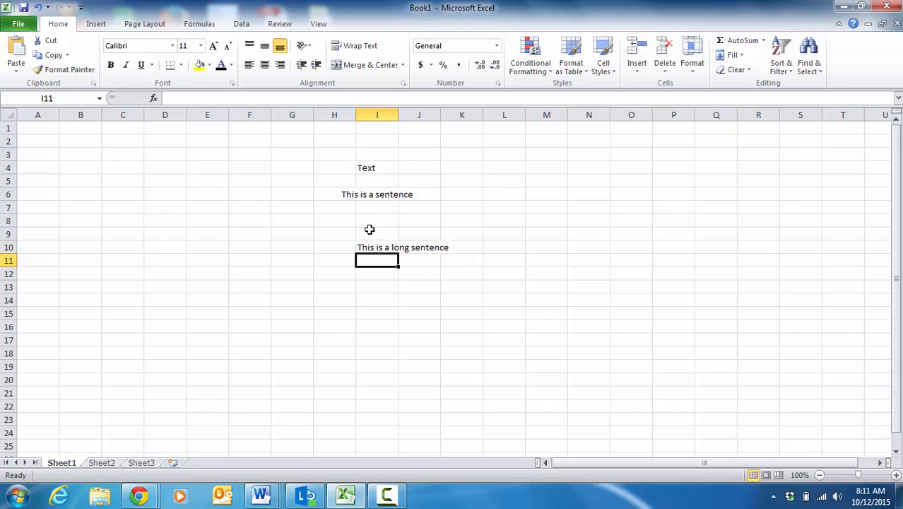
Step: Enter the filler text "klj;alkdjf;lkk" in cell J10, next to the long sentence
click(405, 245)
click(417, 220)
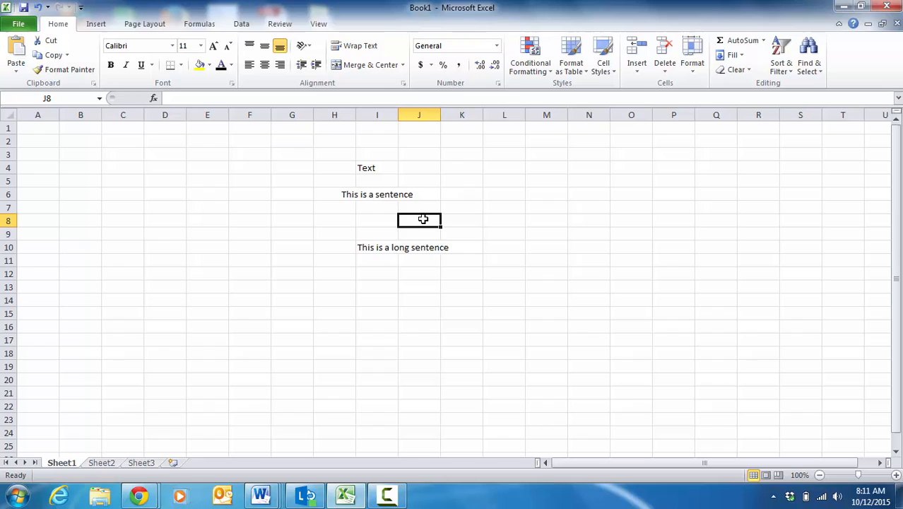
click(413, 256)
click(416, 246)
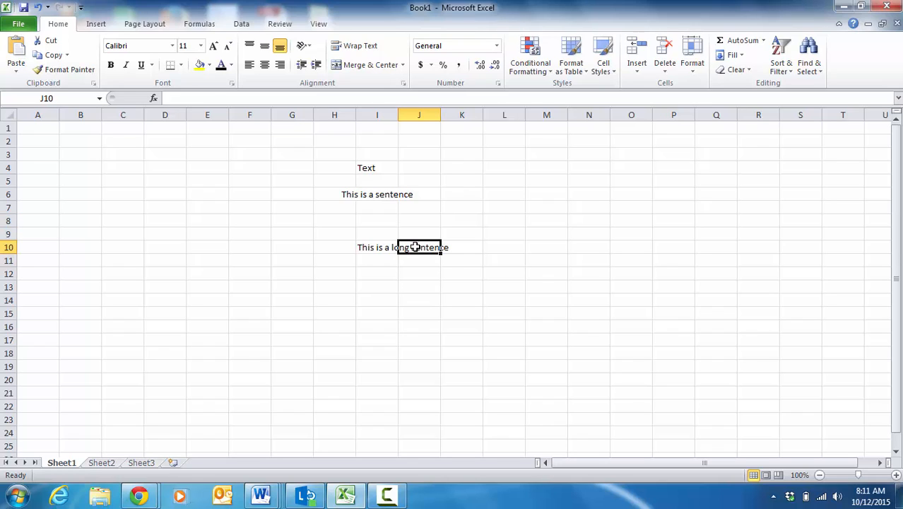
text(klj;alkdjf;lkk)
key(Return)
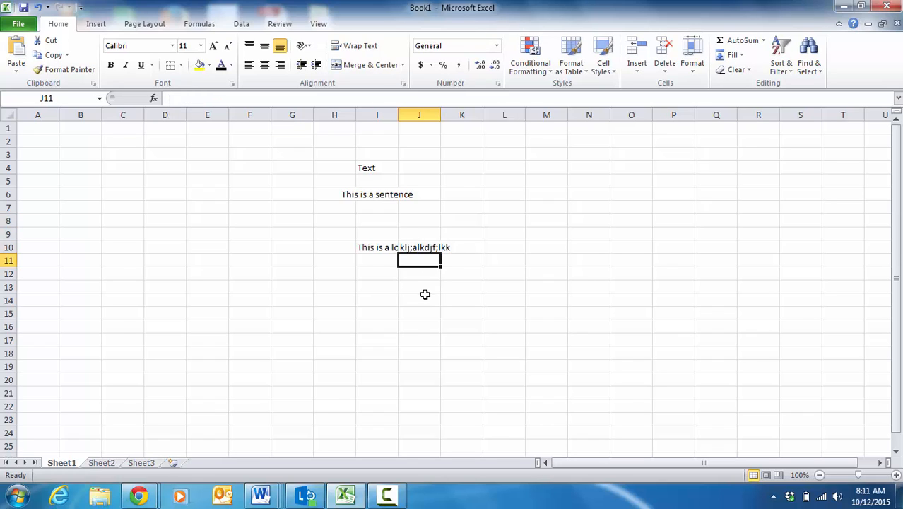
Step: Delete the filler text from cell J10
click(371, 251)
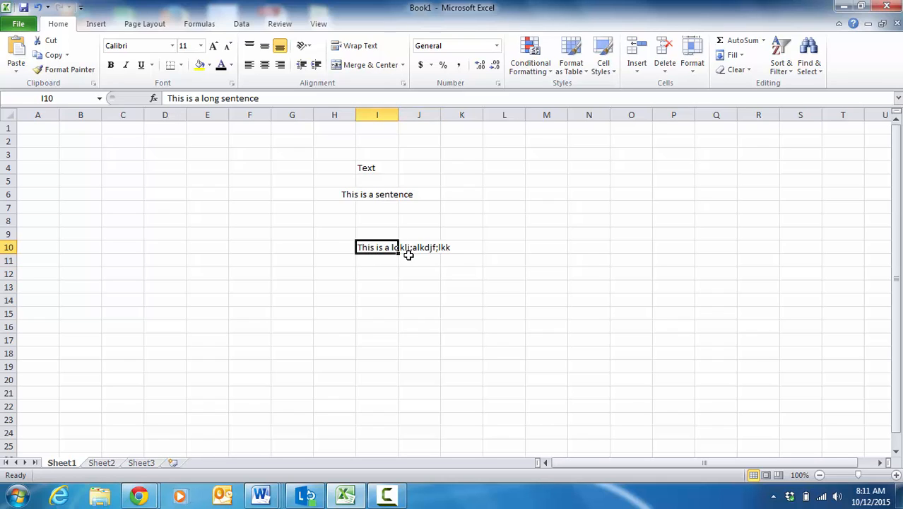
click(405, 249)
key(Delete)
click(400, 276)
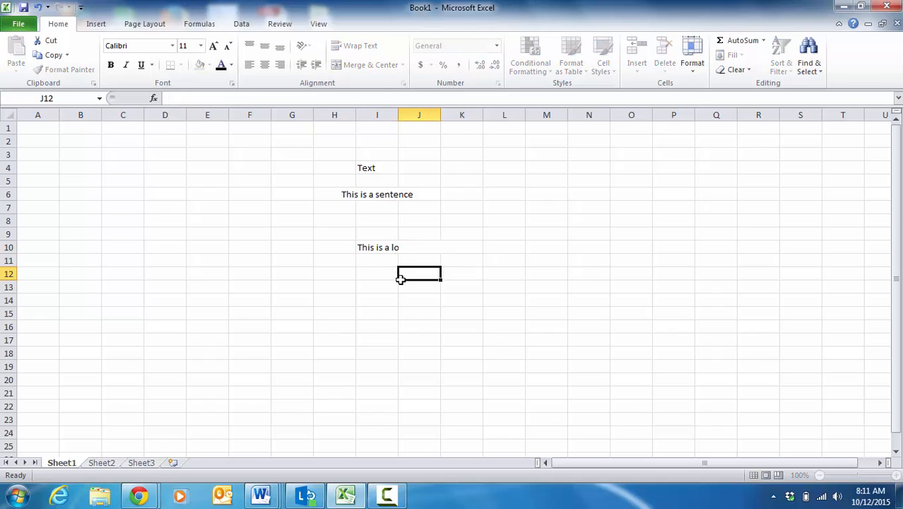
Step: Apply Merge & Center to the long sentence in cell I10
click(375, 248)
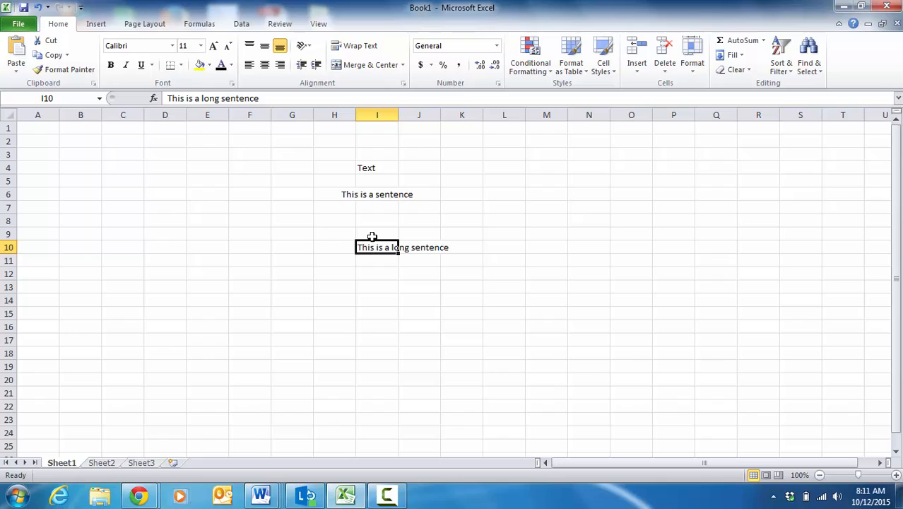
click(363, 70)
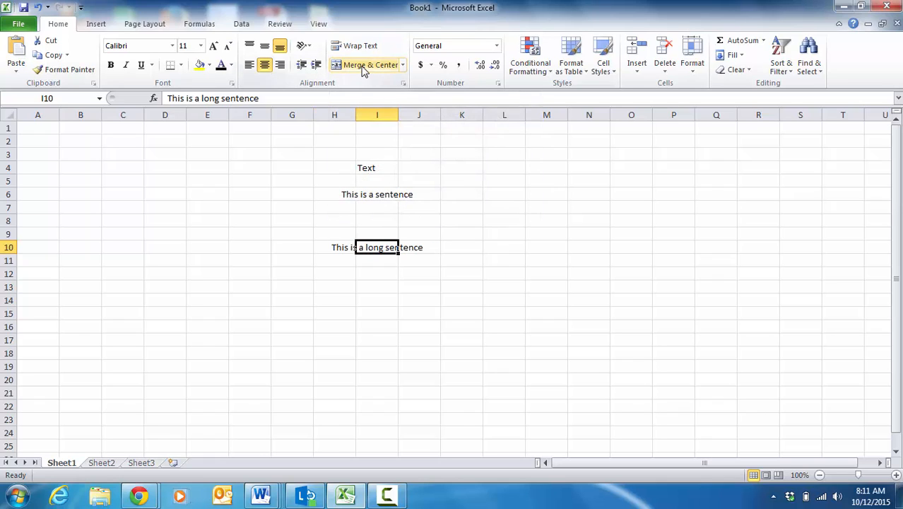
Step: Enter "This is a long sentence" in cell I11 and wrap its text within the cell
click(374, 260)
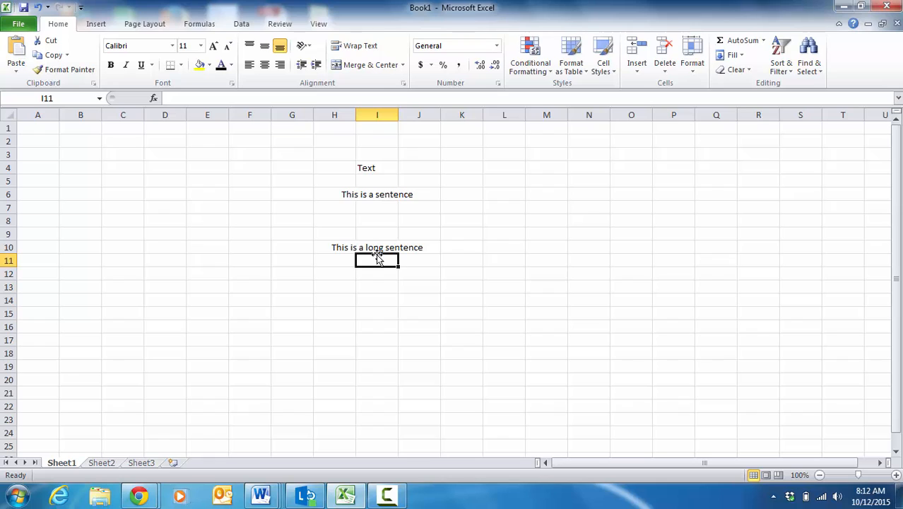
text(This is a long sentence)
key(Return)
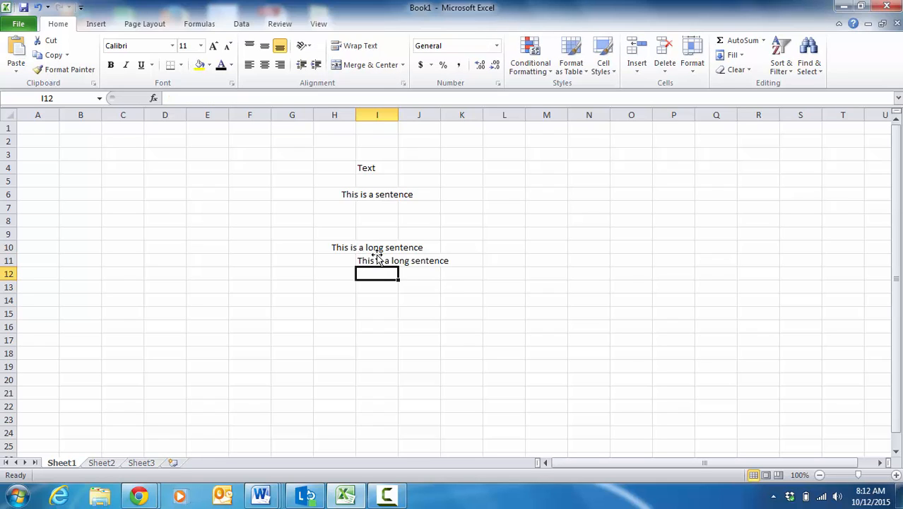
click(376, 259)
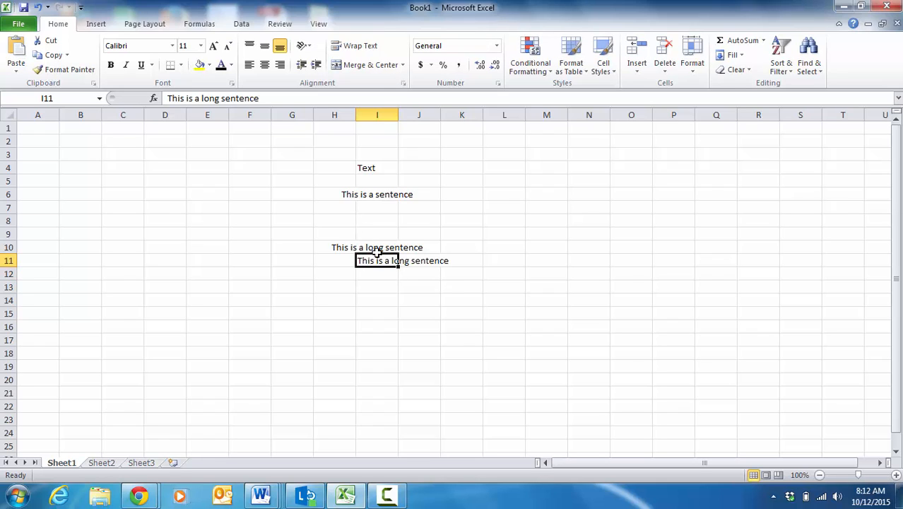
click(357, 47)
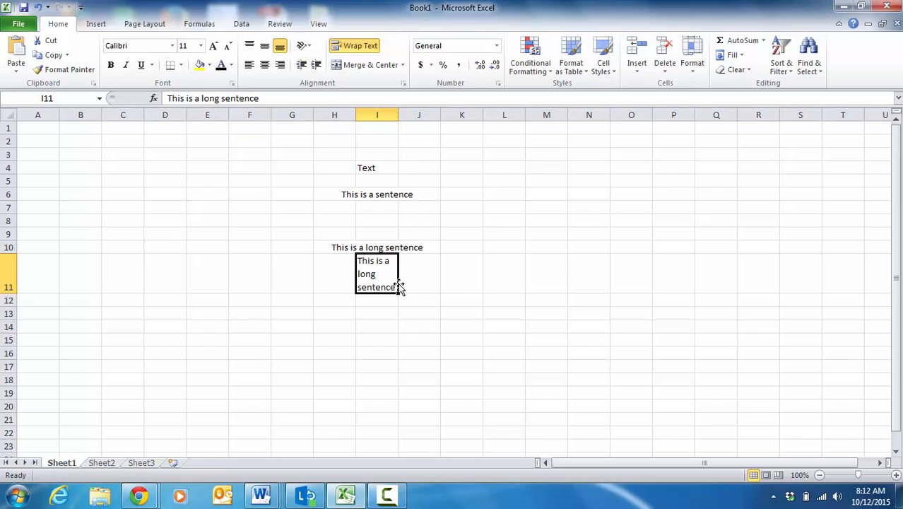
click(378, 322)
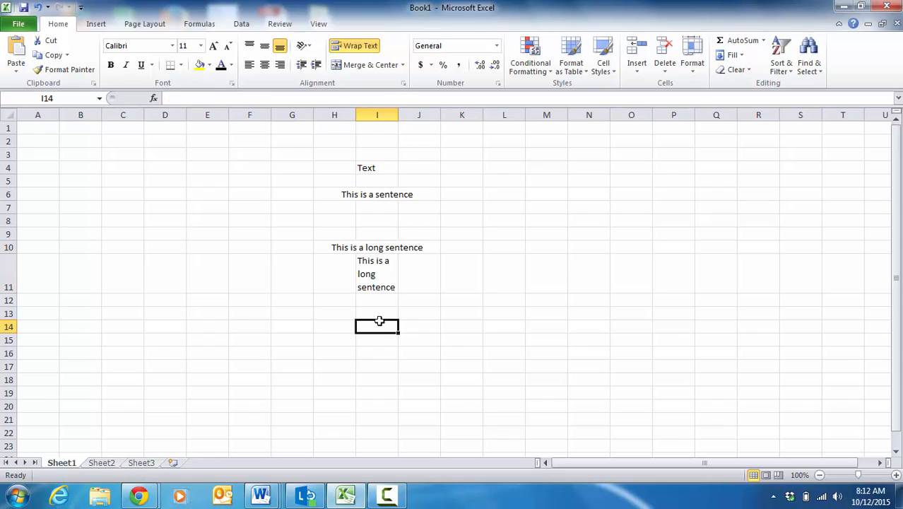
click(374, 295)
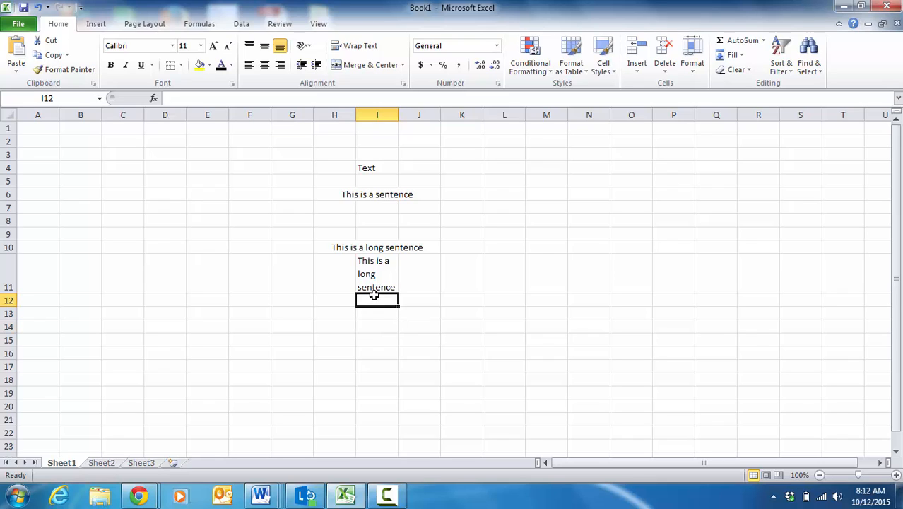
Step: Enter "This is a long sentence." in cell O6 and widen column O to fit the whole sentence
click(619, 195)
text(This is a )
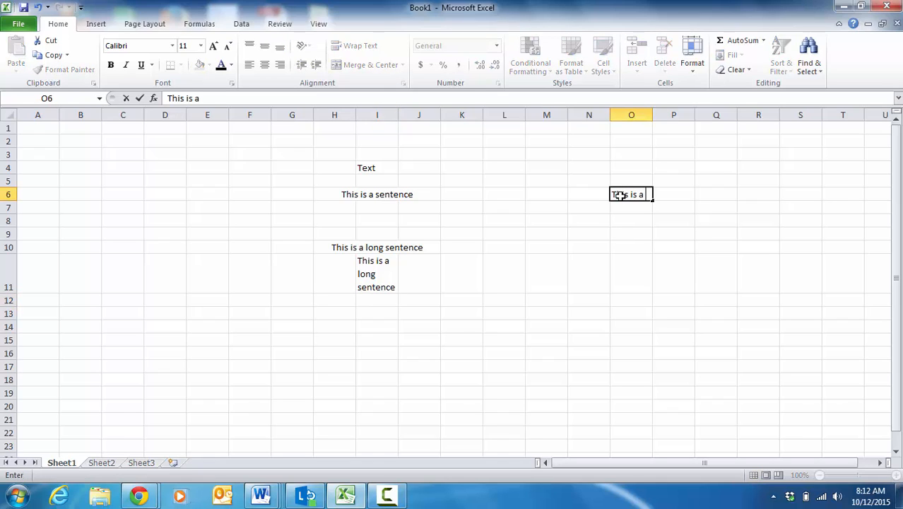
text(long sentence.)
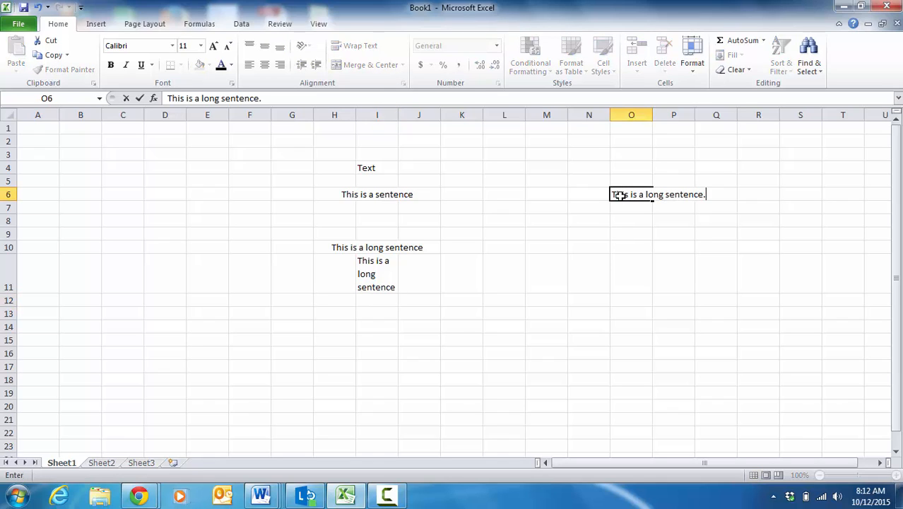
key(Return)
click(620, 195)
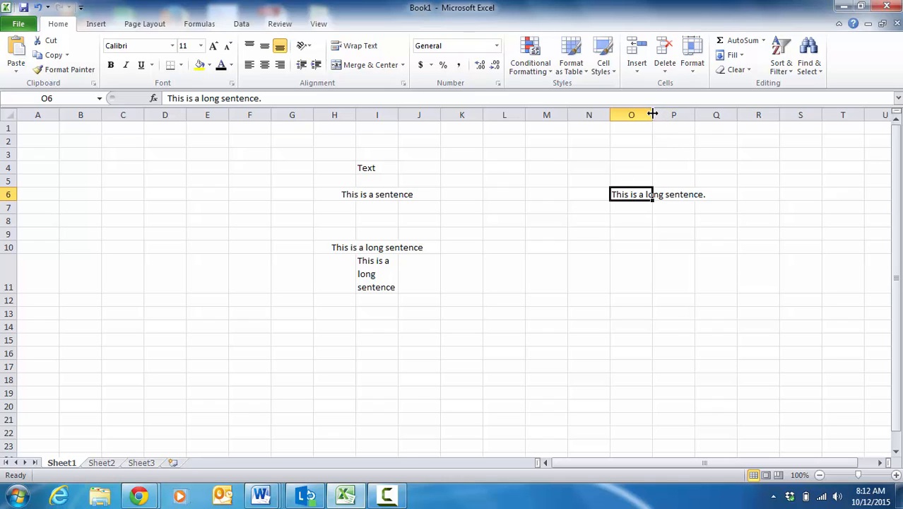
drag(652, 114, 706, 111)
click(662, 221)
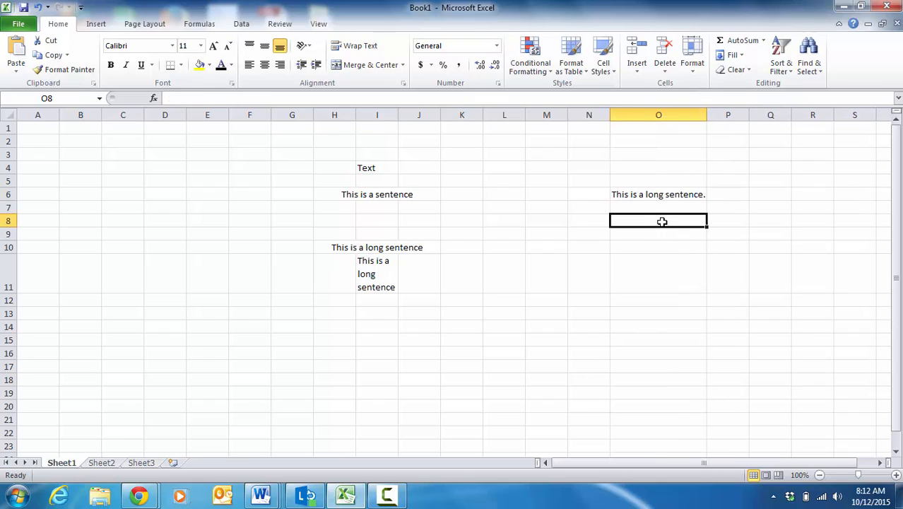
Step: Enter "This is a long sentence too." in cell L5 and autofit column L to its content
click(522, 185)
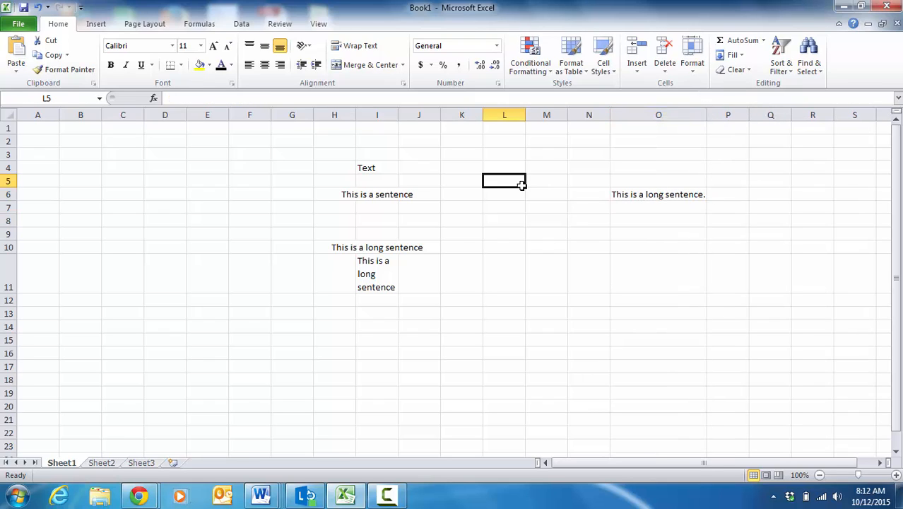
text(This  is a long sentence too.)
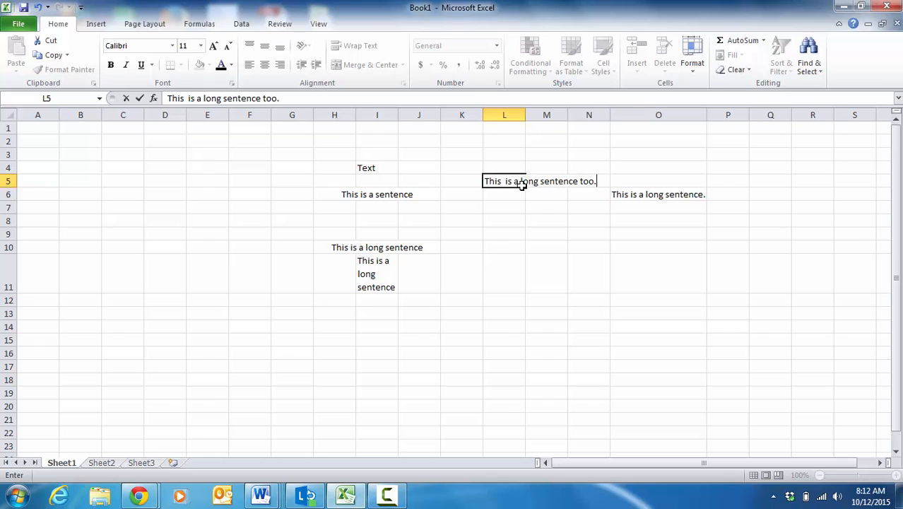
key(Return)
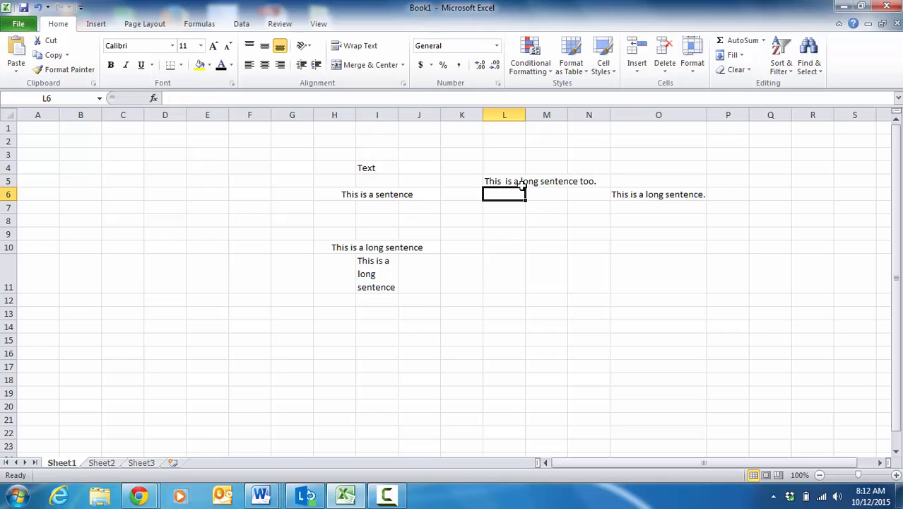
double_click(525, 116)
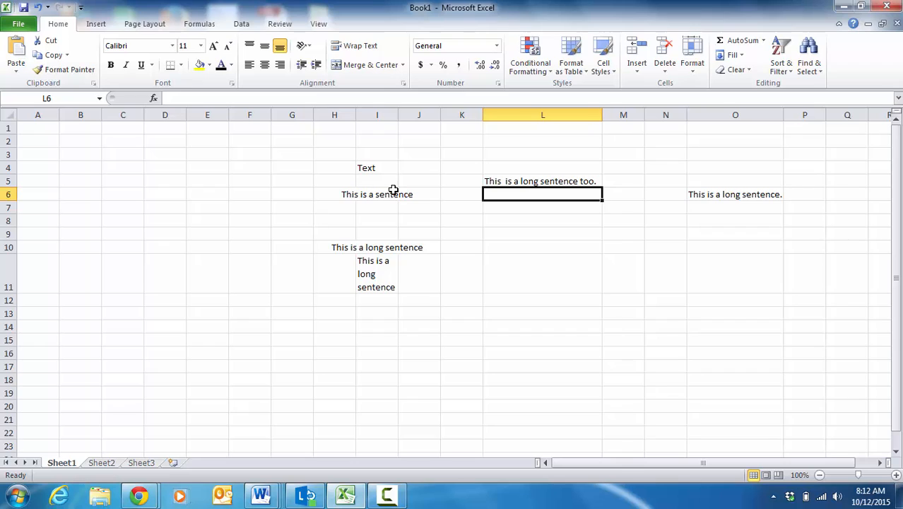
Step: Apply the 40% - Accent1 cell style to cell L5
click(538, 184)
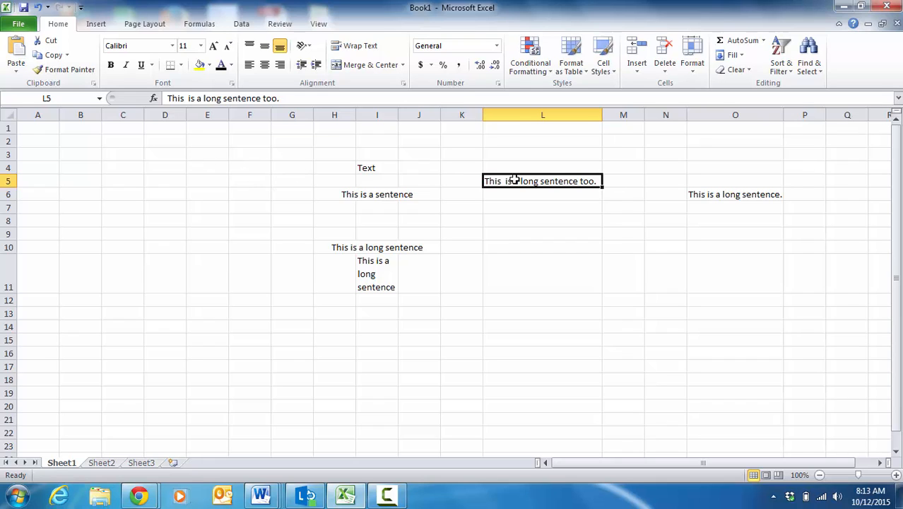
click(614, 76)
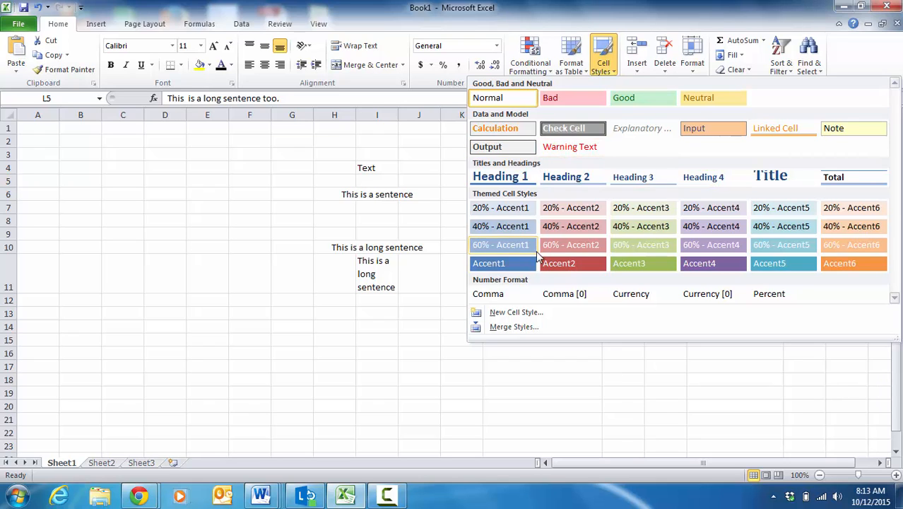
click(507, 227)
click(510, 262)
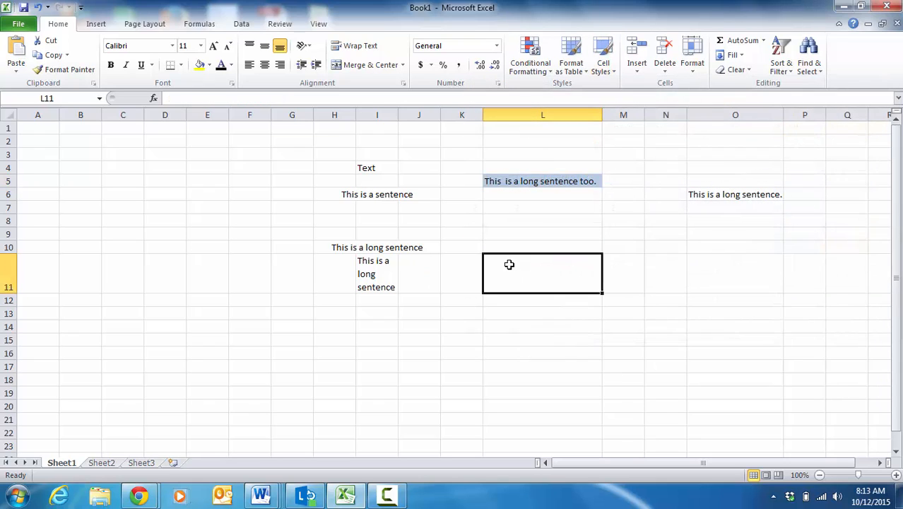
Step: Apply the 20% - Accent6 cell style to cell O6
click(721, 195)
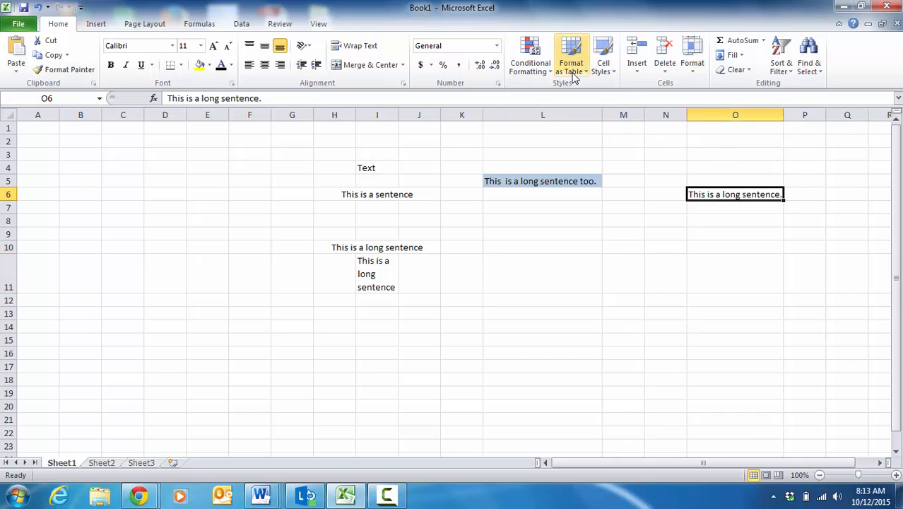
click(604, 65)
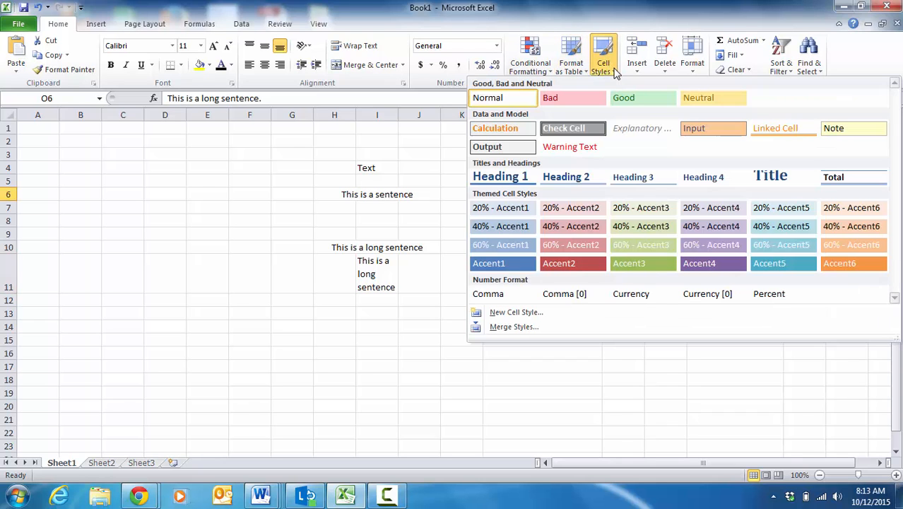
click(825, 205)
click(634, 308)
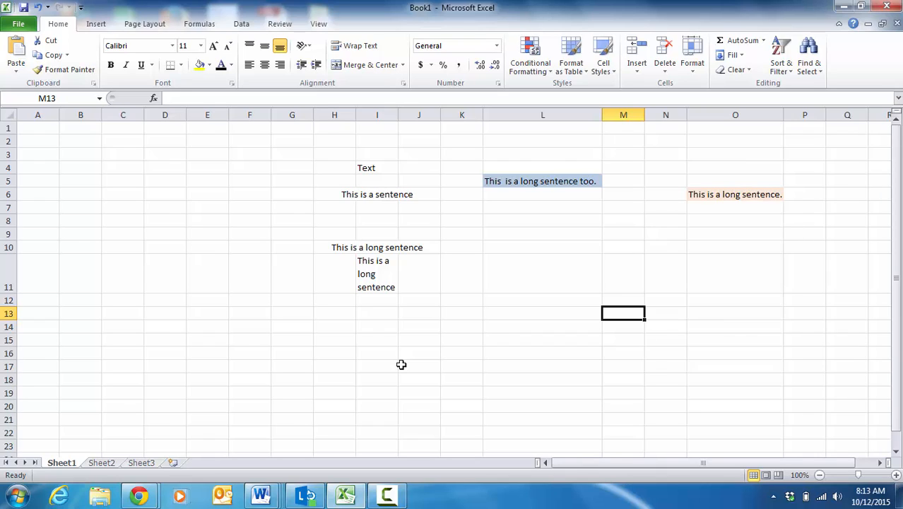
Step: Enter the number 1020 in cell D7
click(180, 206)
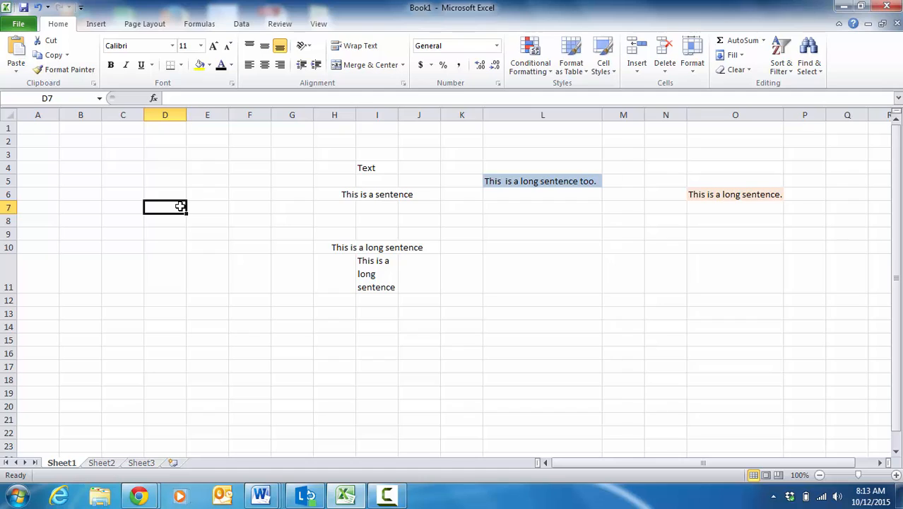
text(1000)
key(Return)
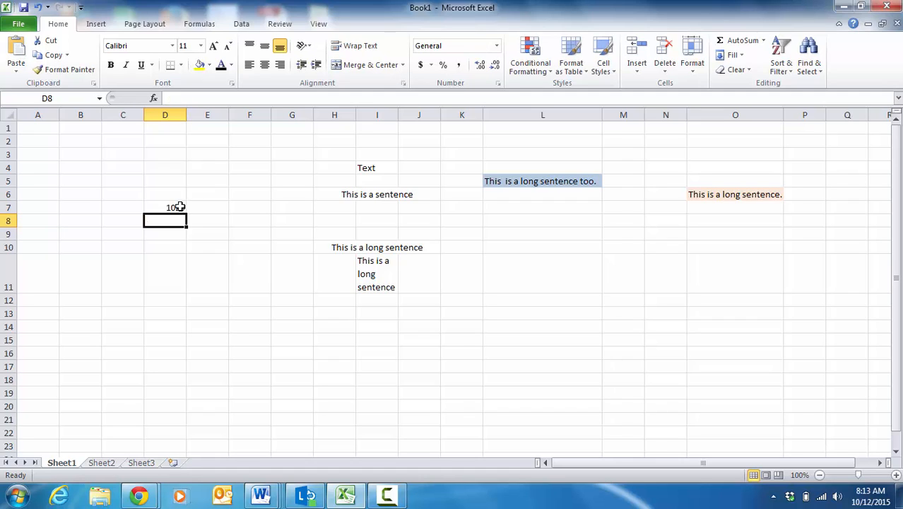
Step: Try the English (U.S.) accounting format on the number in cell D7, and undo it
click(168, 207)
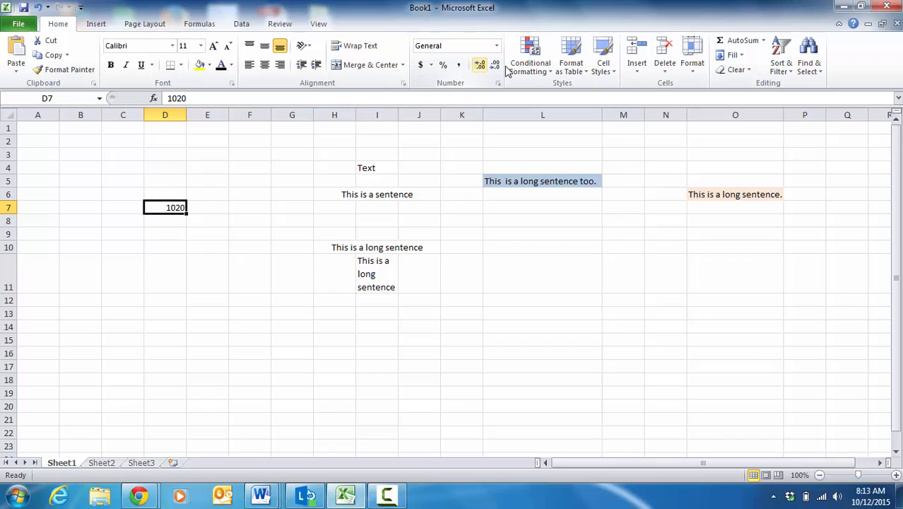
click(430, 68)
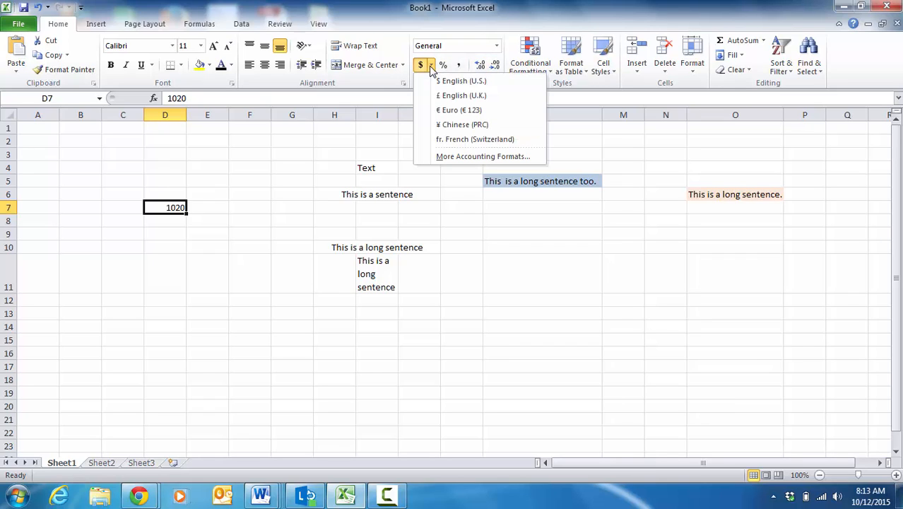
click(452, 81)
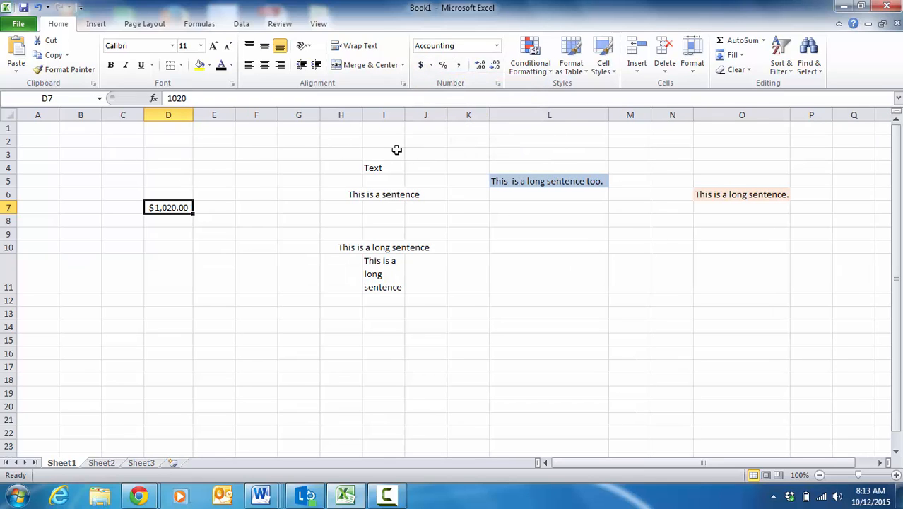
key(ctrl+z)
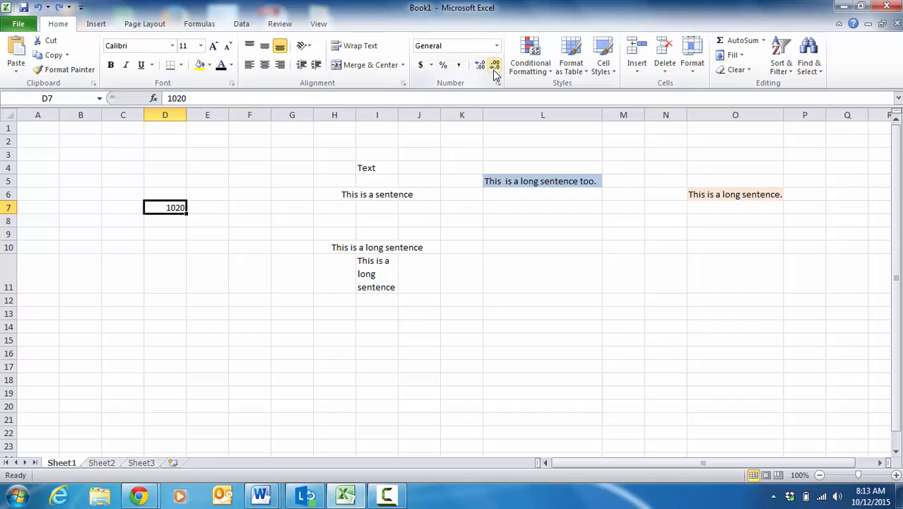
Step: Examine the number formats available for cell D7, and leave its format as General
click(498, 47)
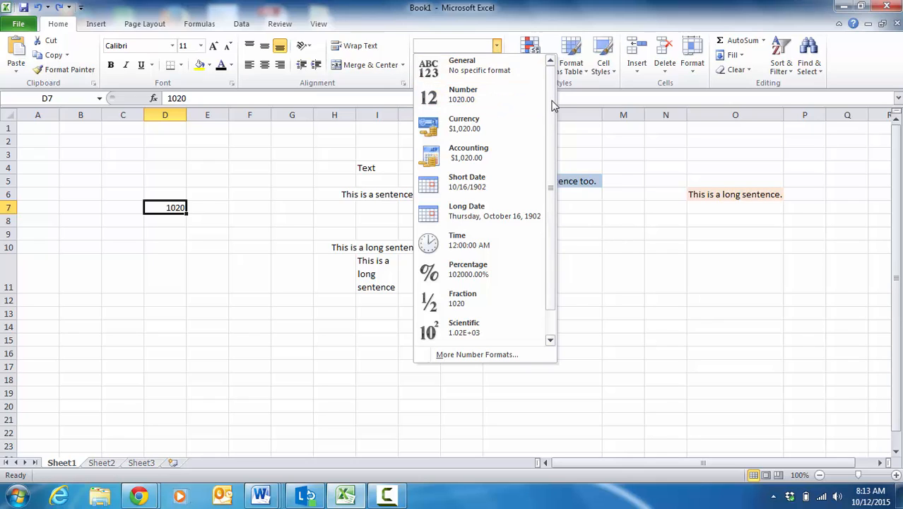
drag(552, 101, 553, 155)
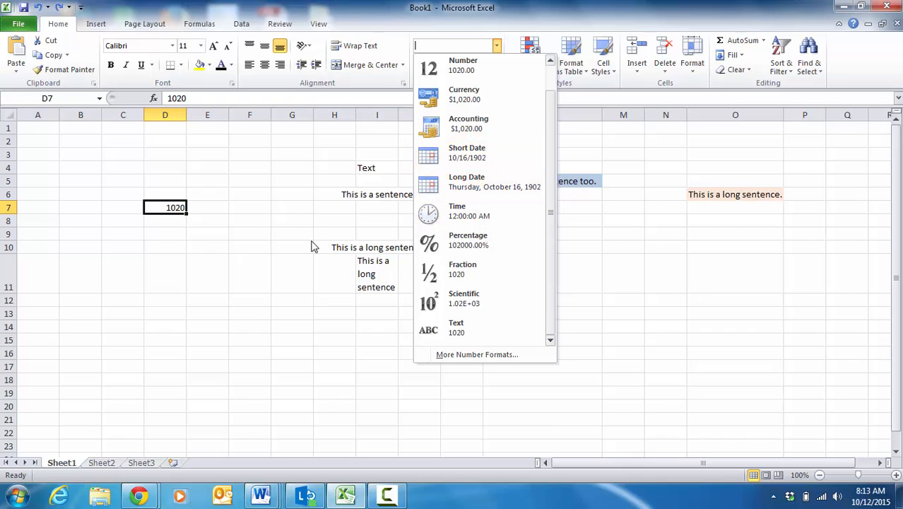
click(191, 248)
click(191, 248)
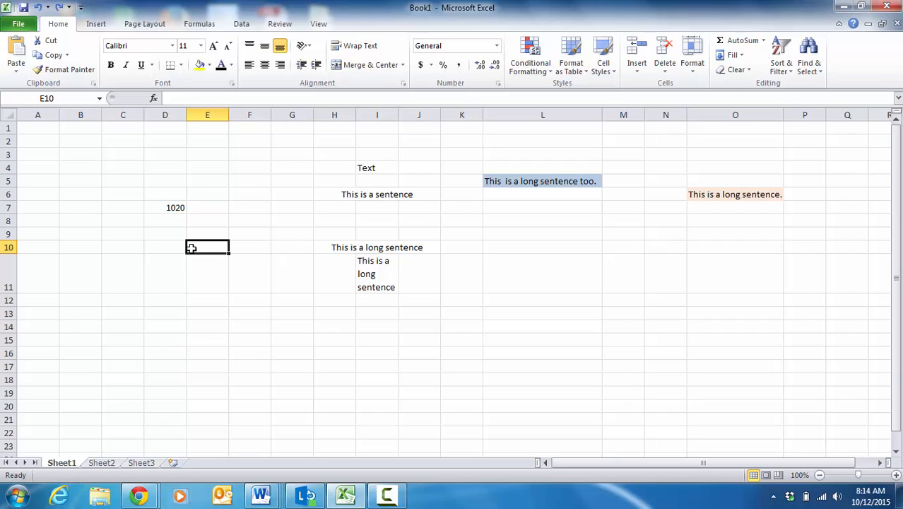
Step: Switch to Sheet2 with the monthly expense table
click(101, 464)
click(212, 249)
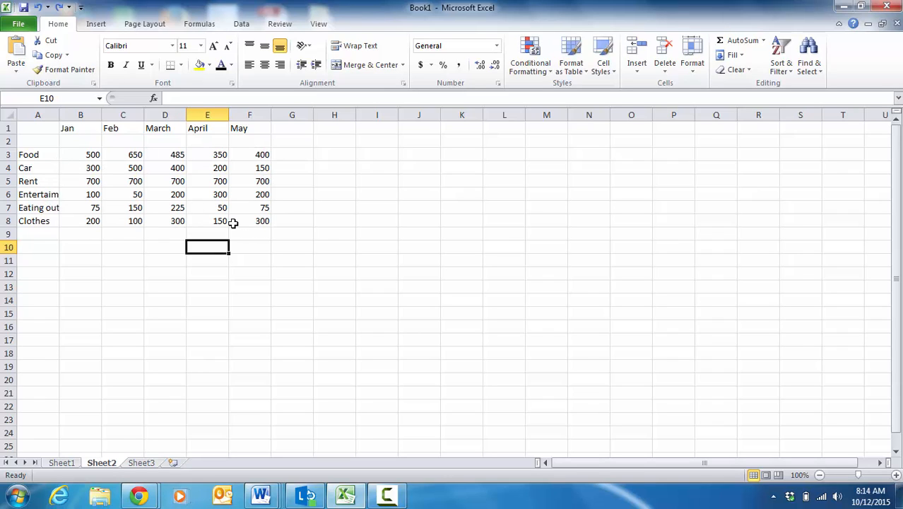
click(374, 230)
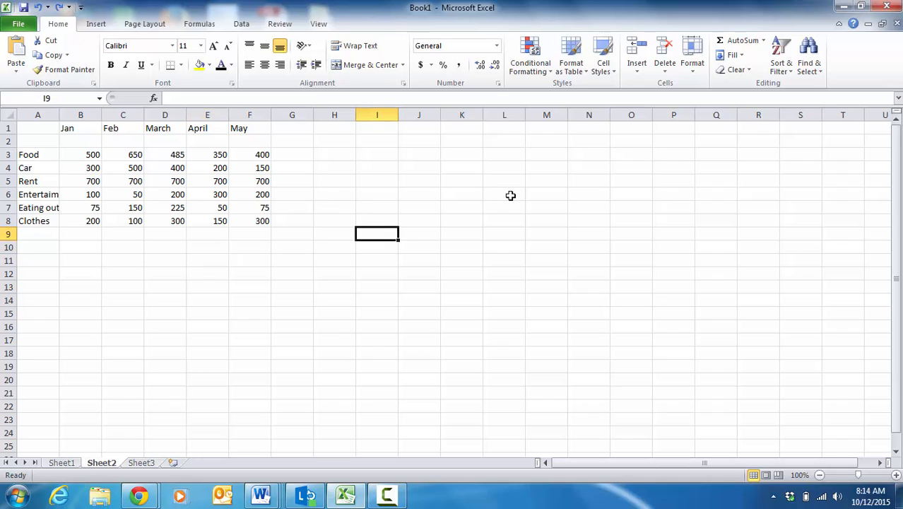
Step: Write the sample formula =KEYWORD(argument) in cell O3 to show the general syntax
click(620, 154)
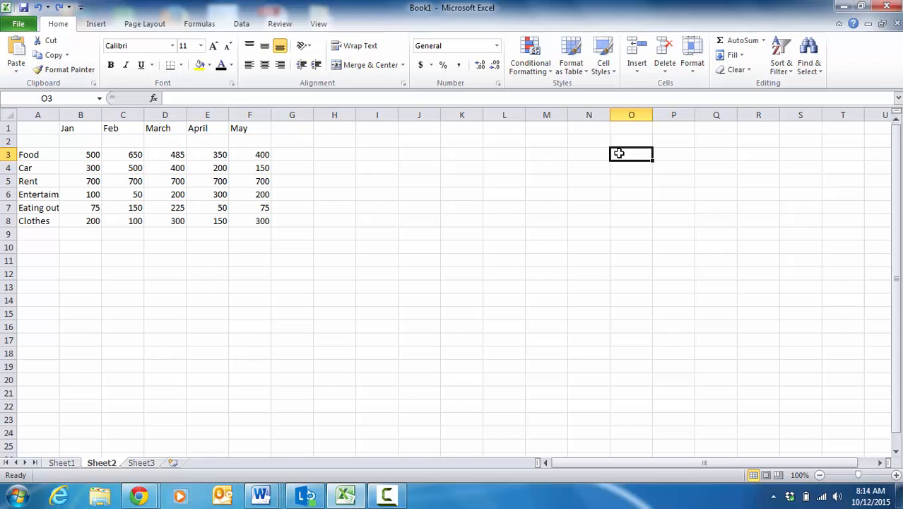
text(=)
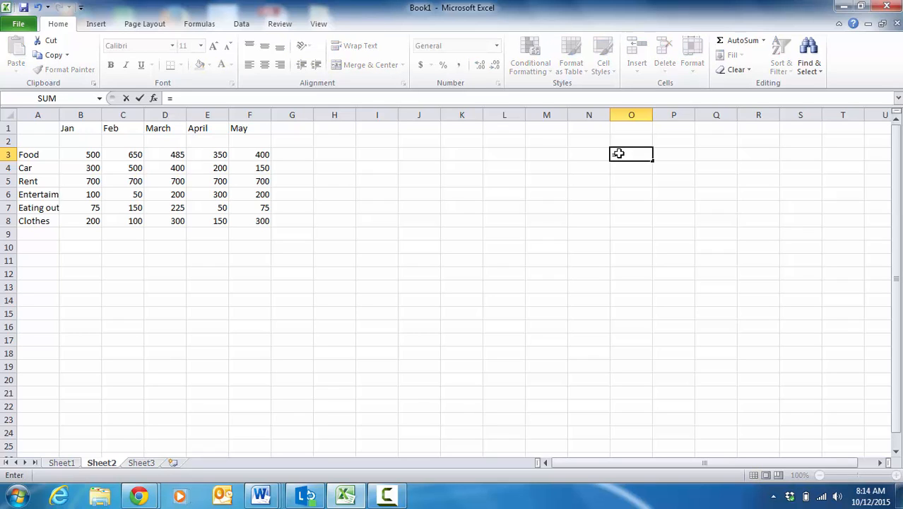
text(KEYWO)
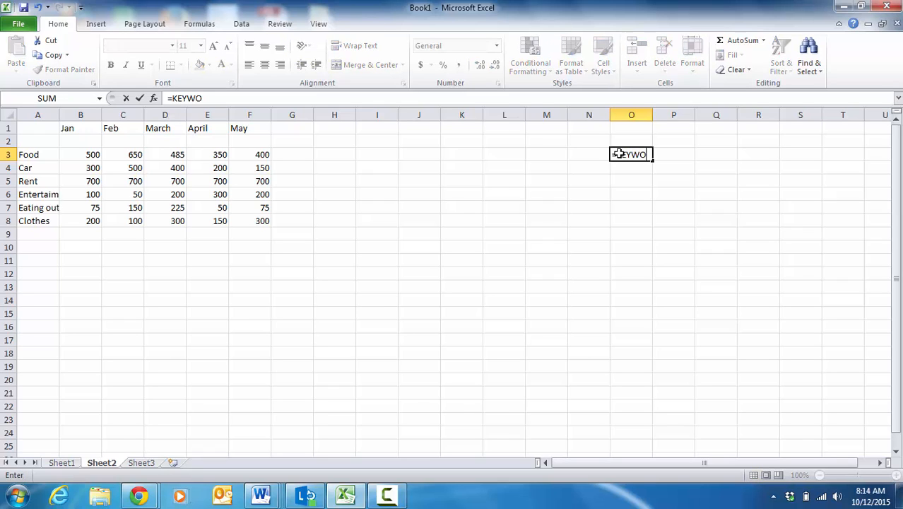
text(RD(argument))
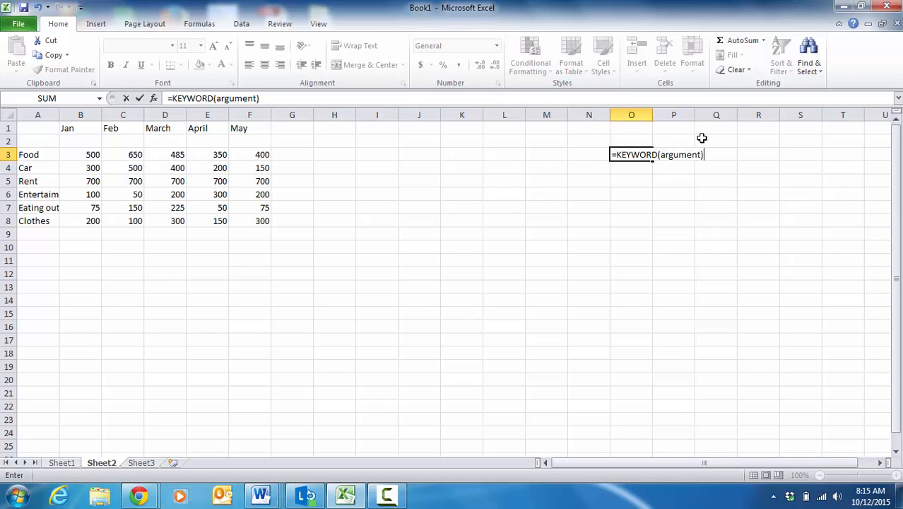
Step: Try various cell references in place of the argument in O3's sample formula, ending with M6, and clear the cell
drag(660, 154, 702, 154)
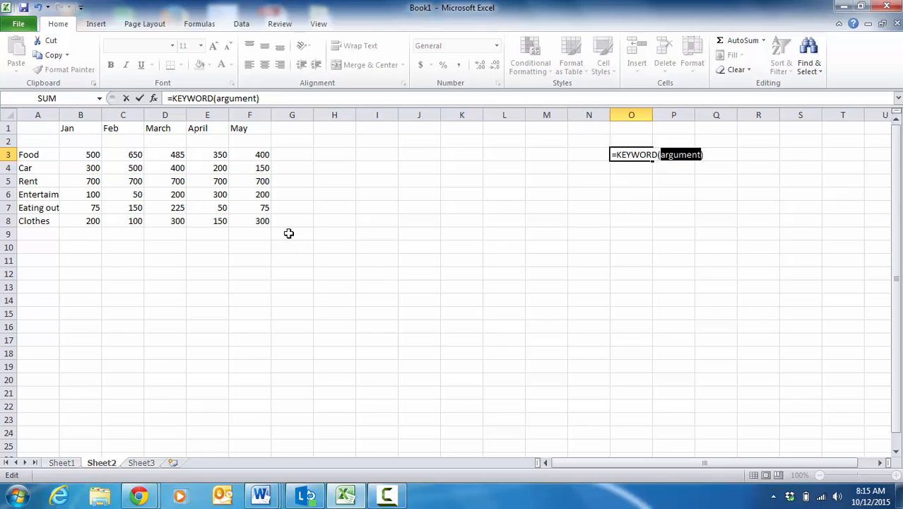
drag(155, 231, 110, 253)
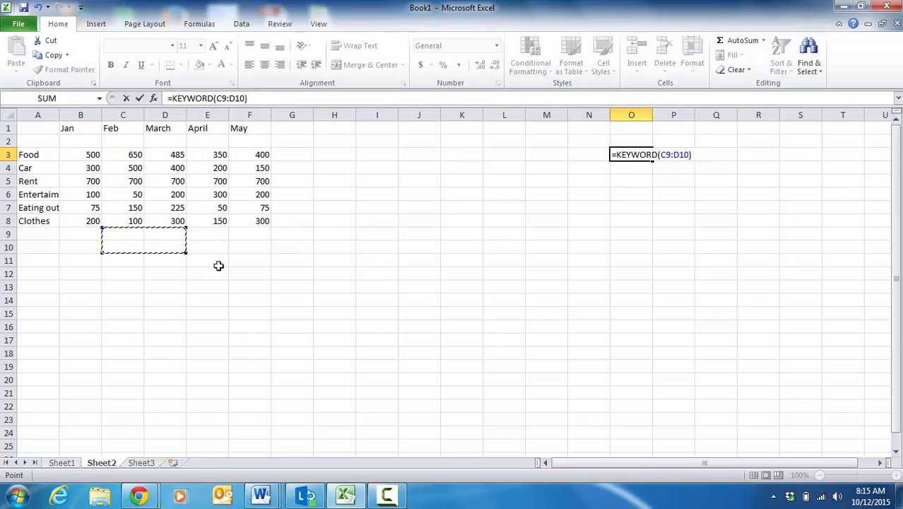
click(220, 265)
click(329, 285)
click(320, 248)
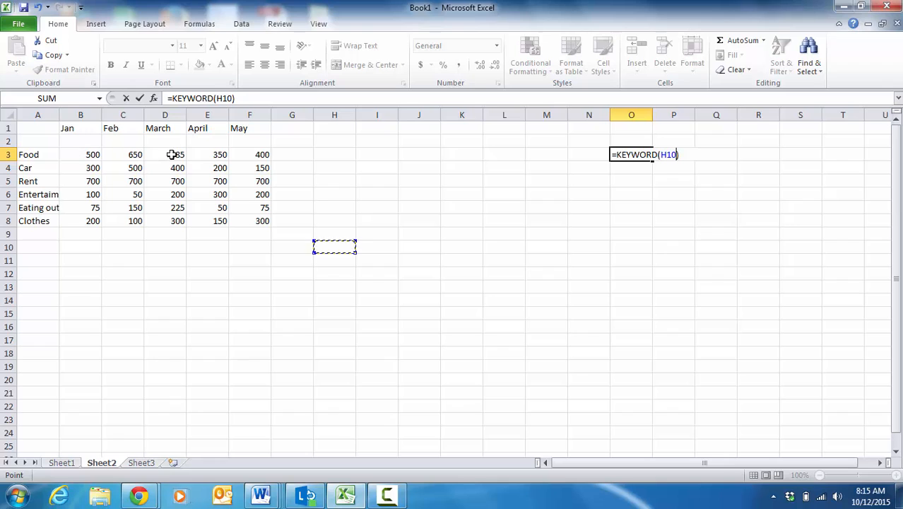
click(97, 156)
click(129, 167)
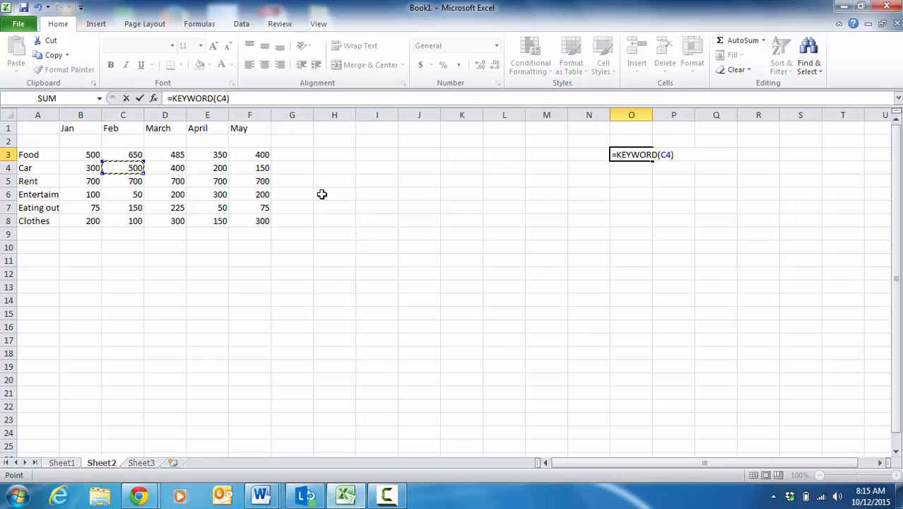
click(553, 196)
key(Return)
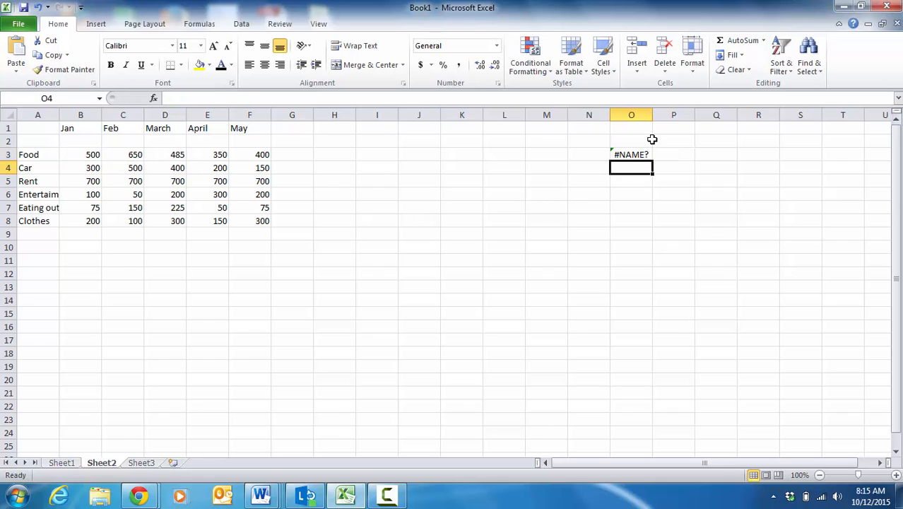
click(641, 153)
key(BackSpace)
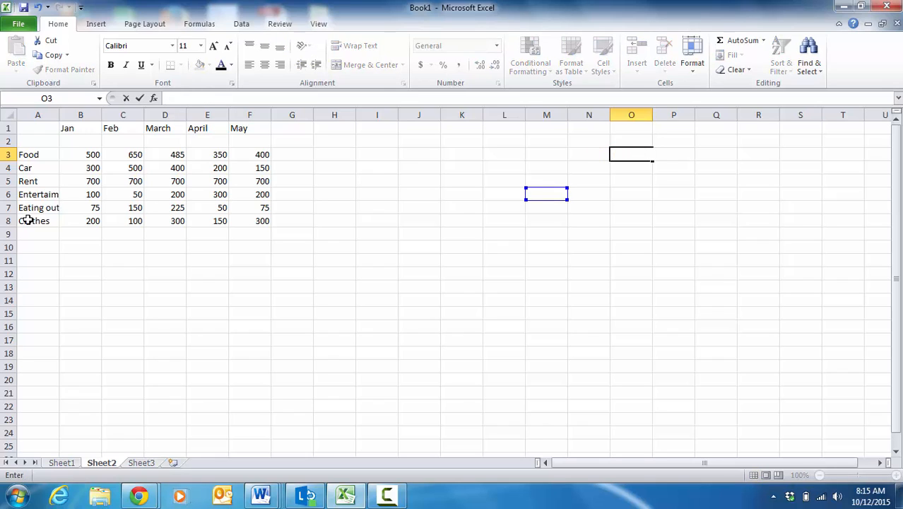
Step: Average the Food expenses from Jan to May in cell H3 with the formula =AVERAGE(B3:F3)
click(327, 155)
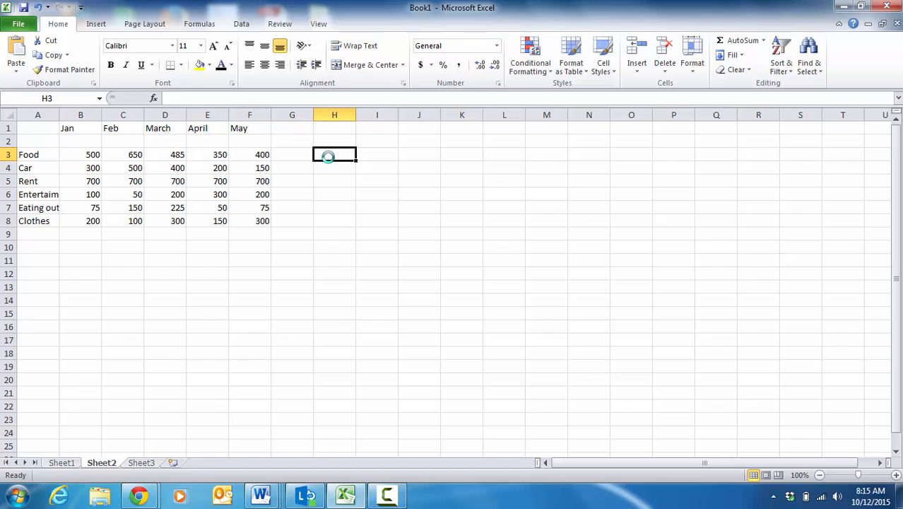
text(=)
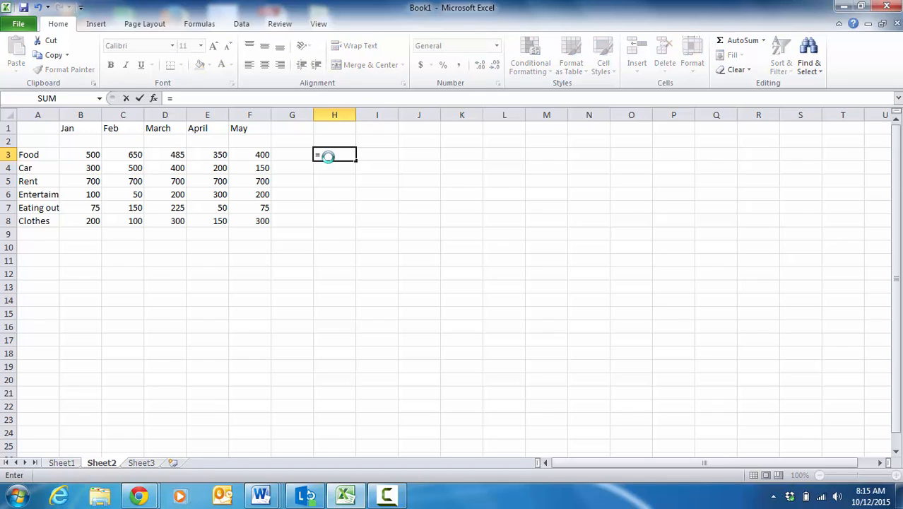
text(AVERG)
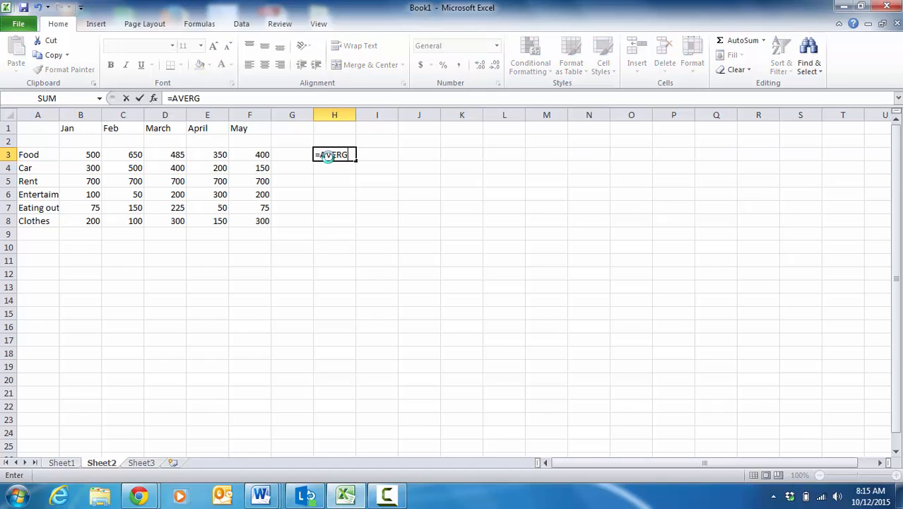
key(BackSpace)
text(AGE()
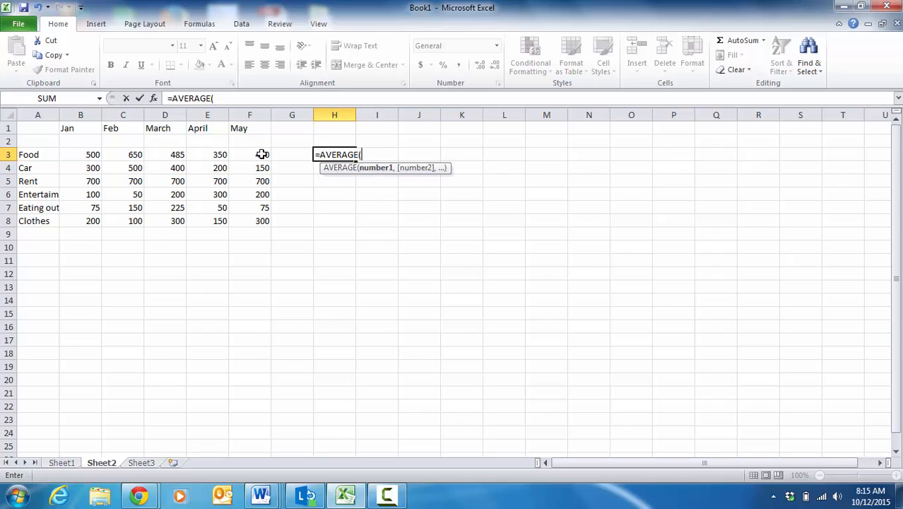
click(391, 153)
text(B3)
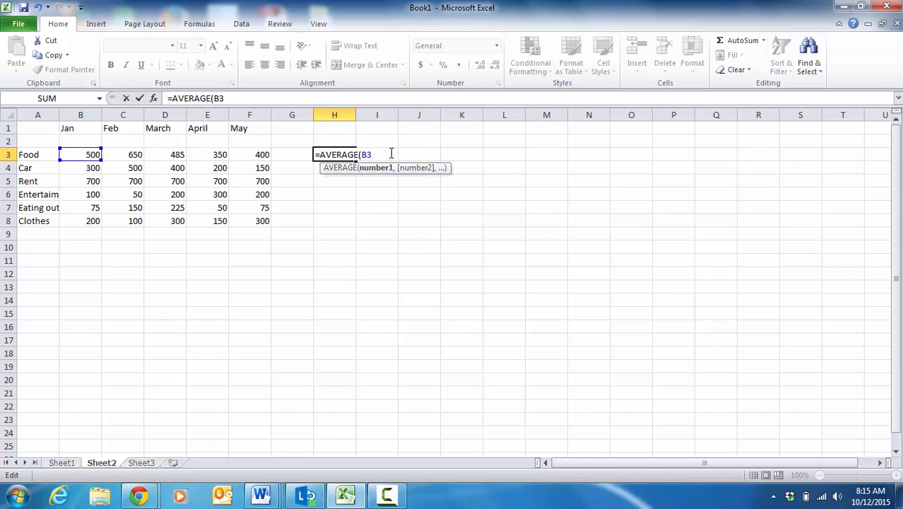
text(:F3))
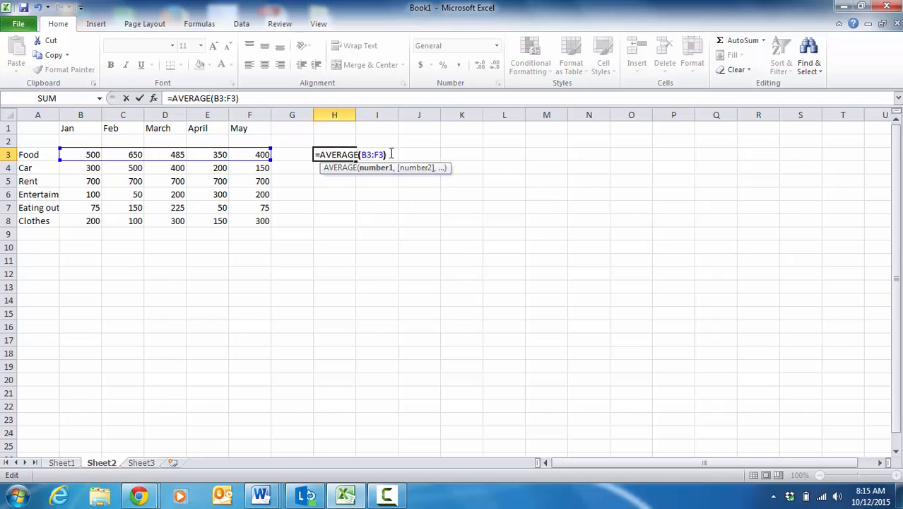
key(Return)
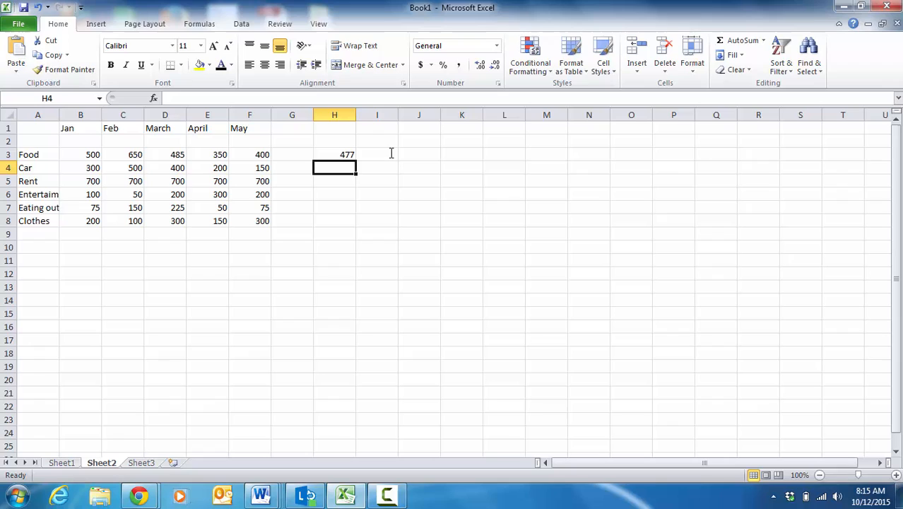
click(344, 156)
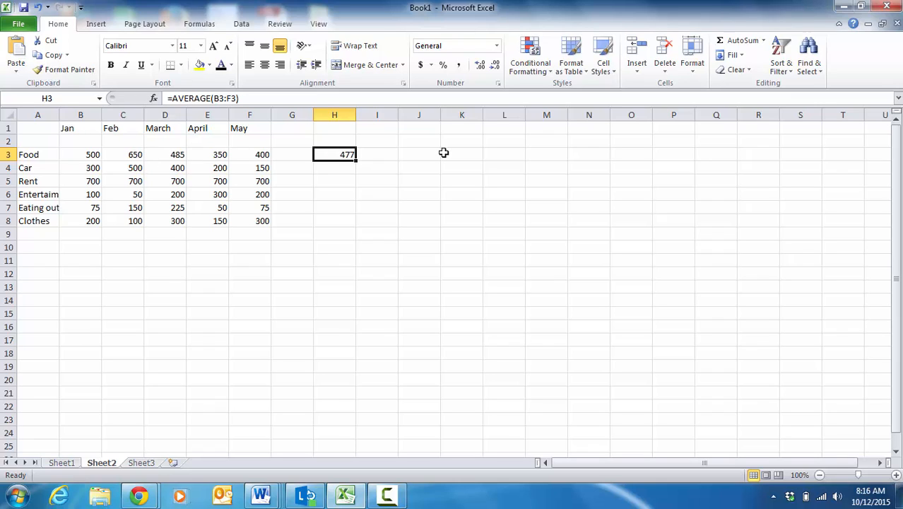
Step: Total the Food expenses from Jan to May in cell J3 with the formula =SUM(B3:F3)
click(423, 155)
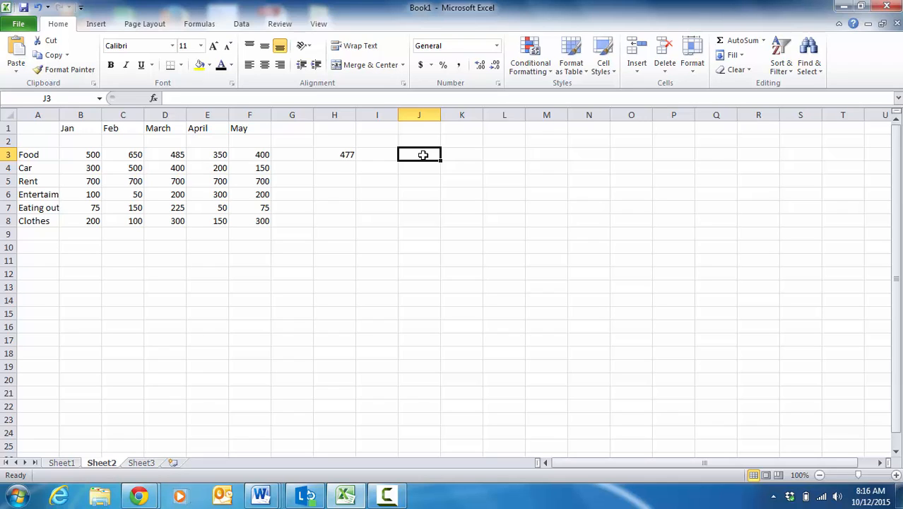
text(=SU)
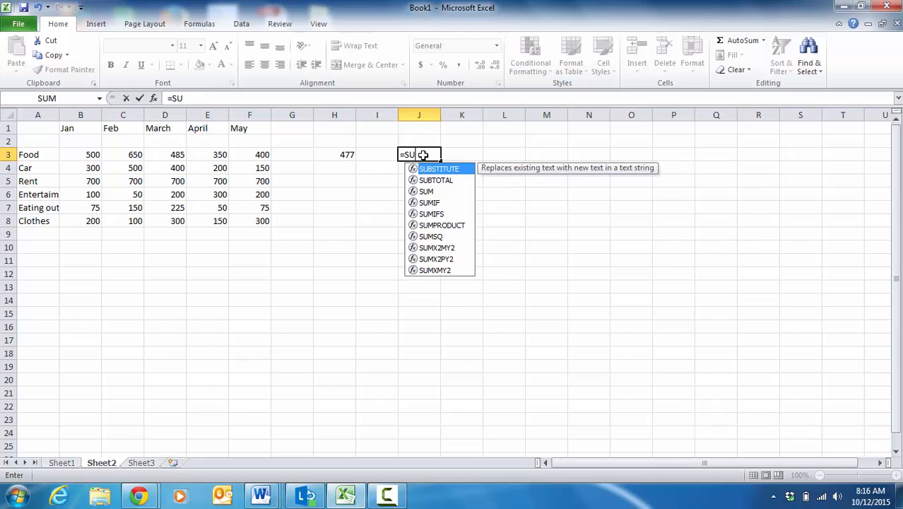
text(M()
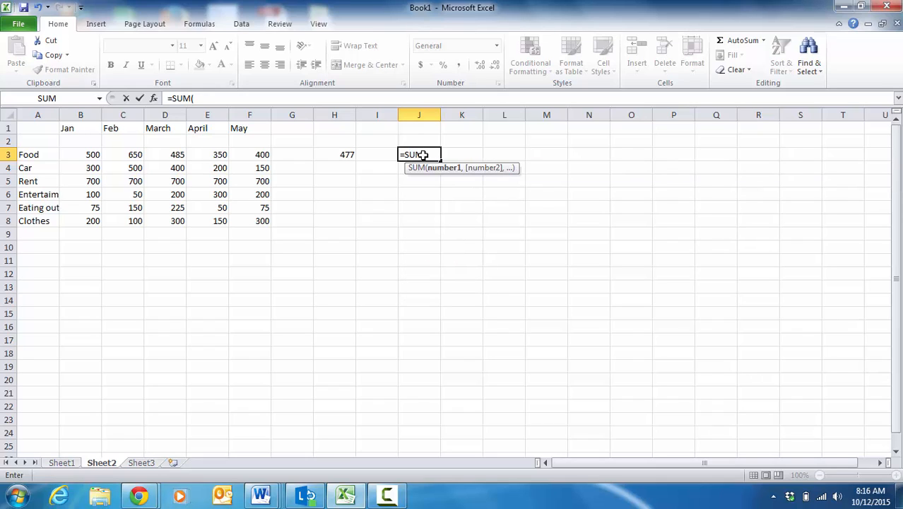
text(B3:F3))
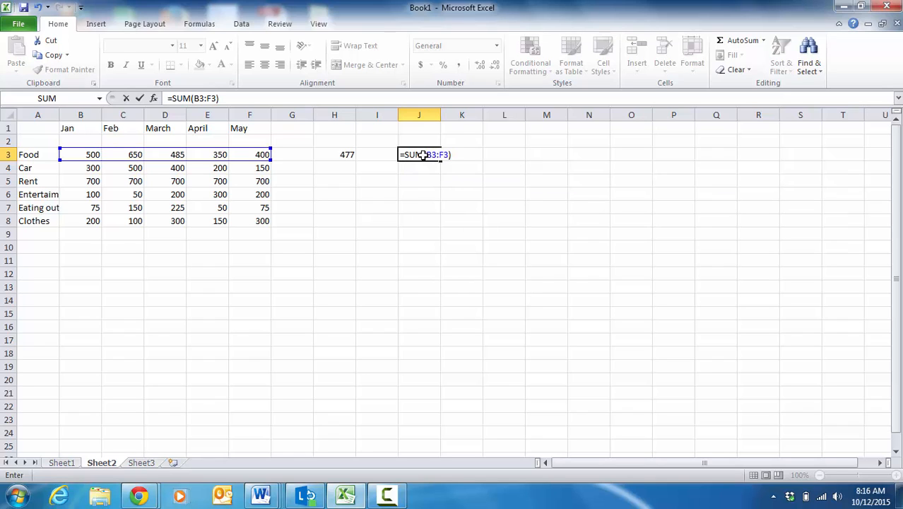
key(Return)
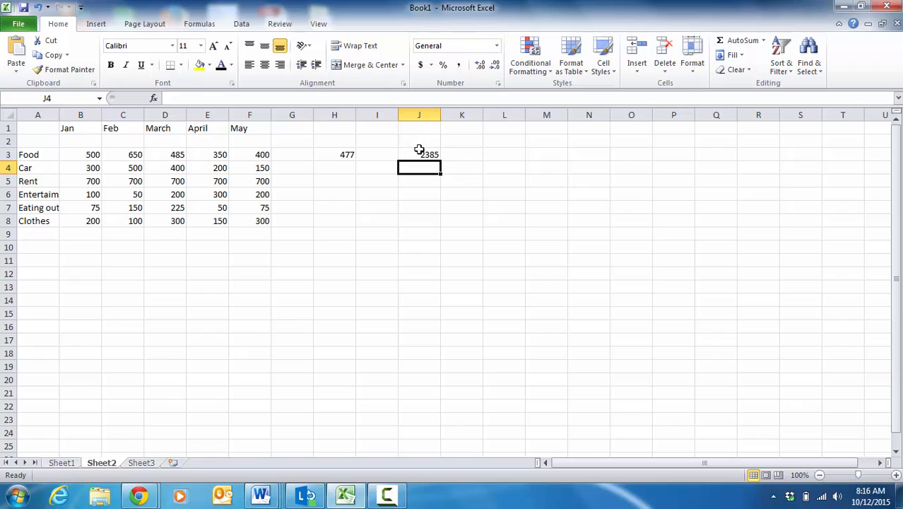
click(425, 154)
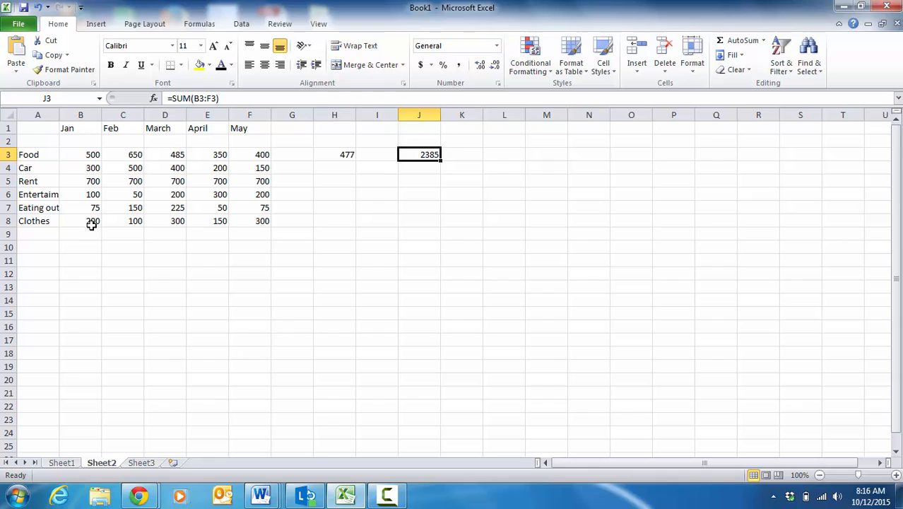
Step: Total the Jan expenses from Food to Clothes in cell B11 with the formula =SUM(B3:B8)
click(86, 258)
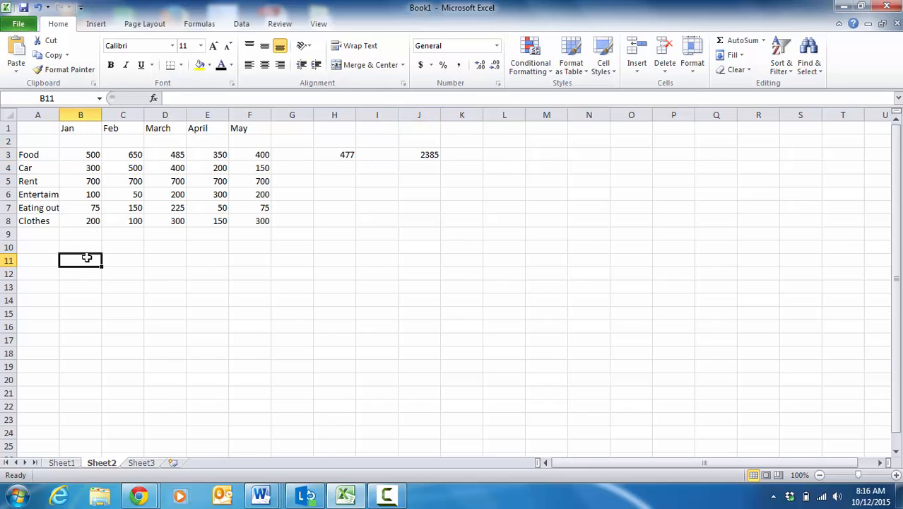
text(=SUM()
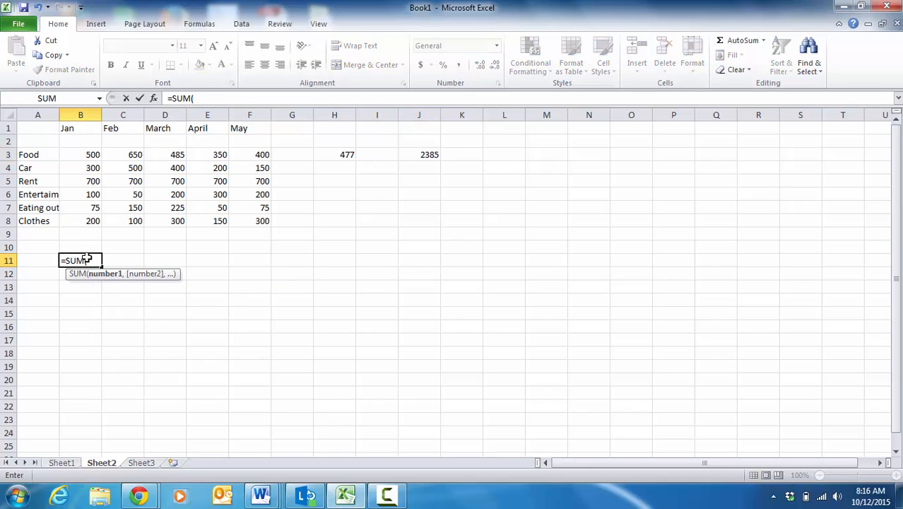
text(B3:B)
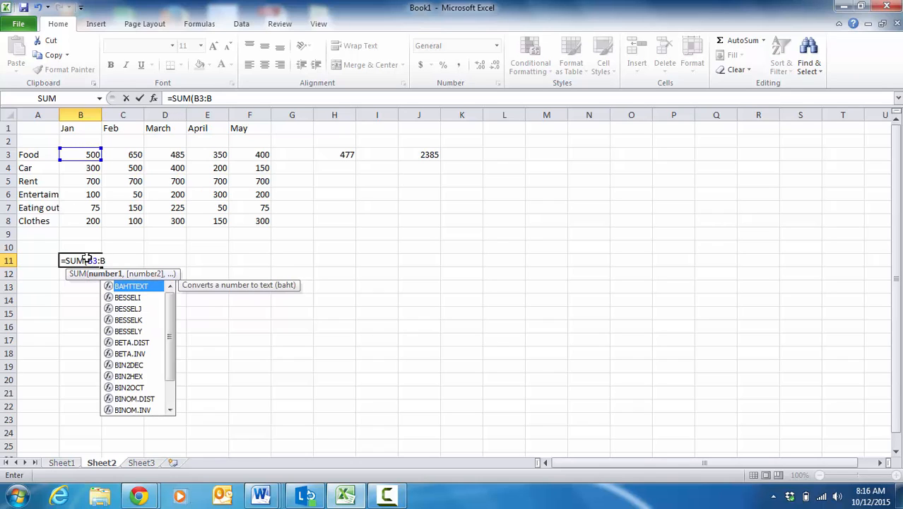
text(8))
key(Return)
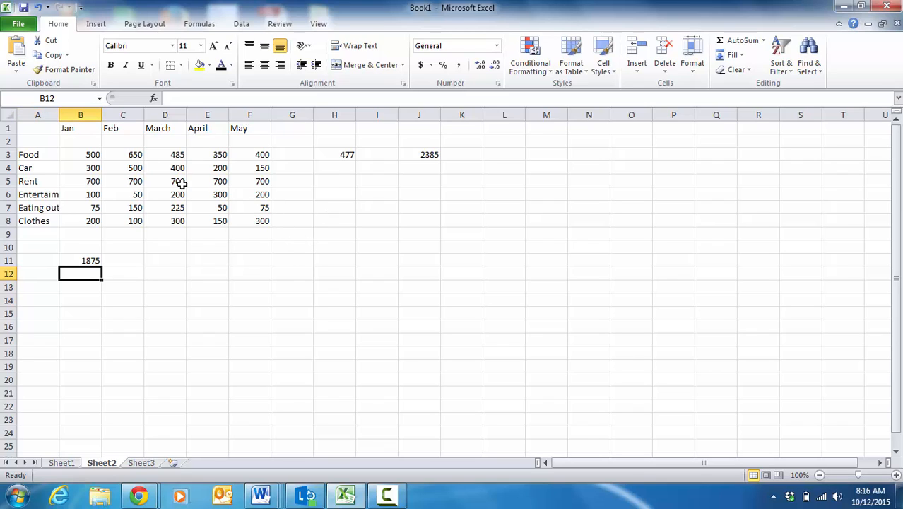
Step: Total all expenses from Jan to May in cell G10 with the formula =SUM(B3:F8)
click(84, 154)
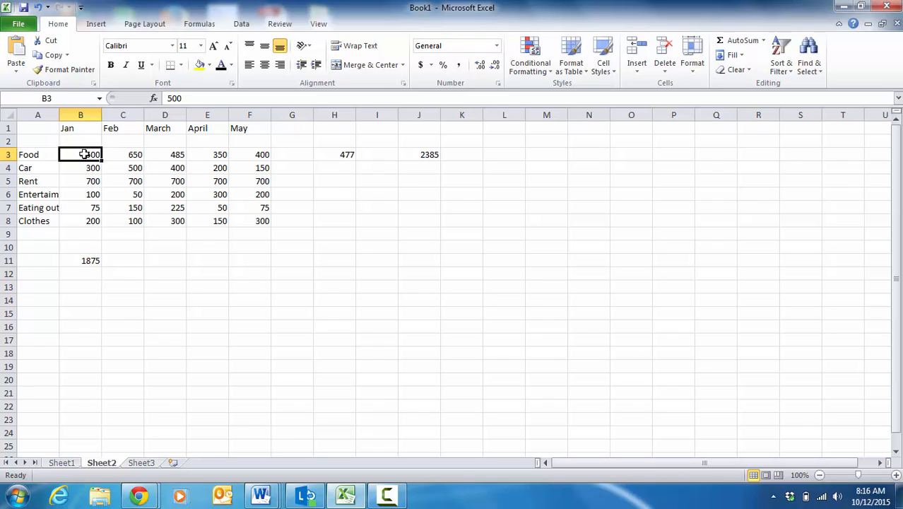
click(261, 219)
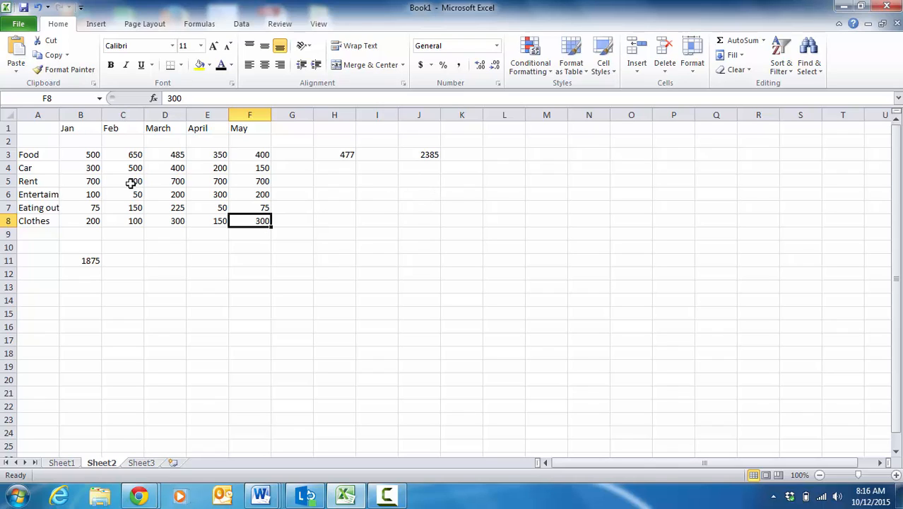
click(305, 248)
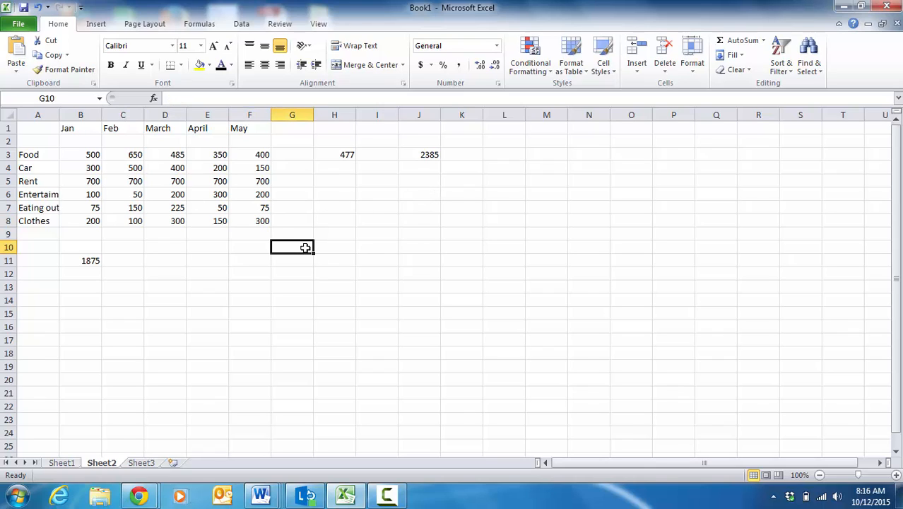
text(=)
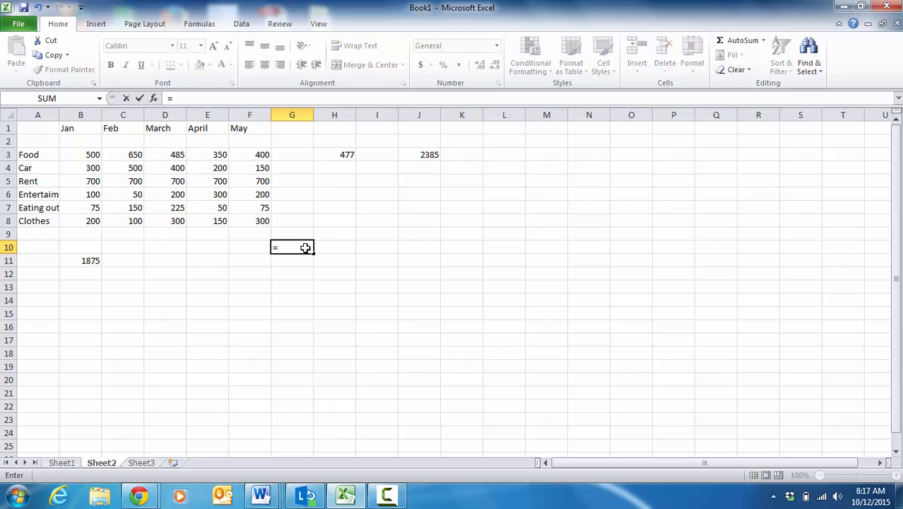
text(SUM()
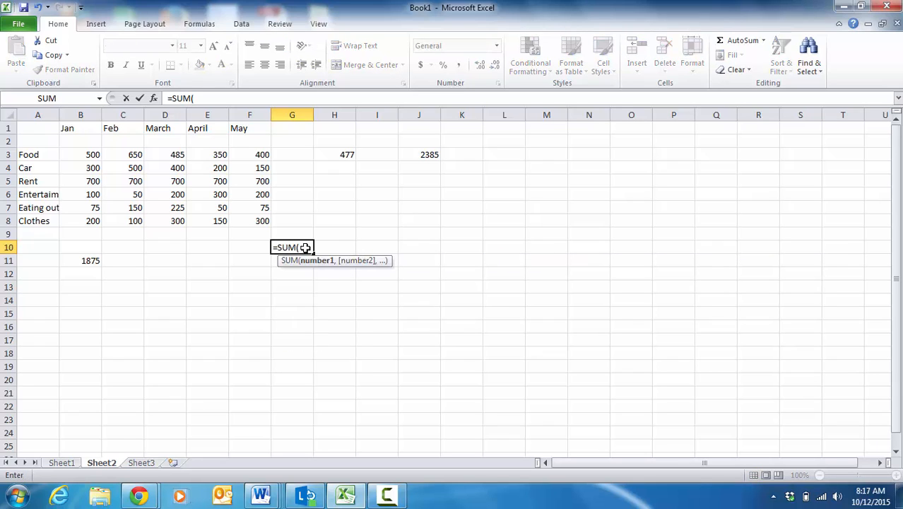
text(B3:)
text(F)
key(BackSpace)
text(:F8))
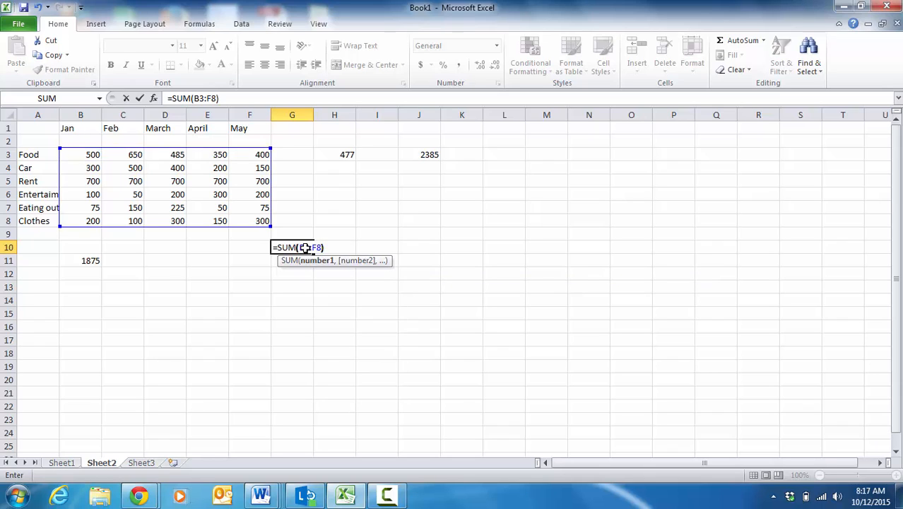
key(Return)
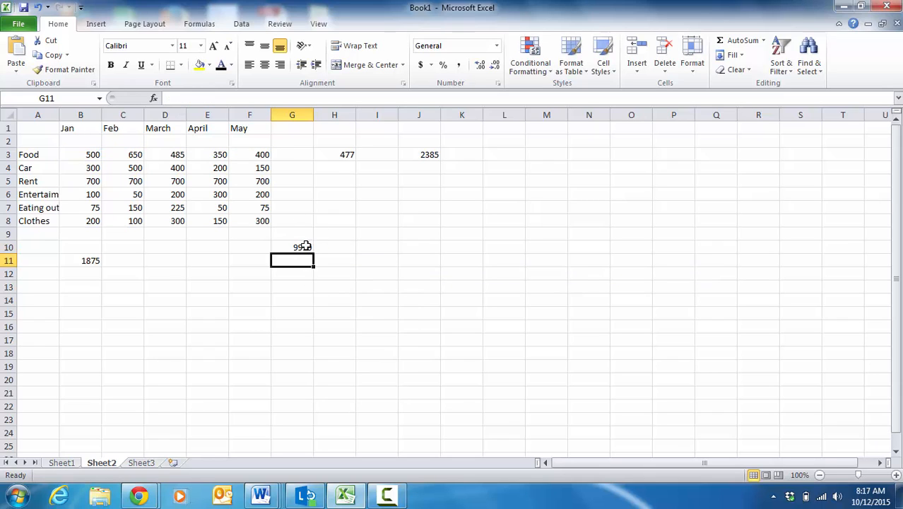
click(307, 248)
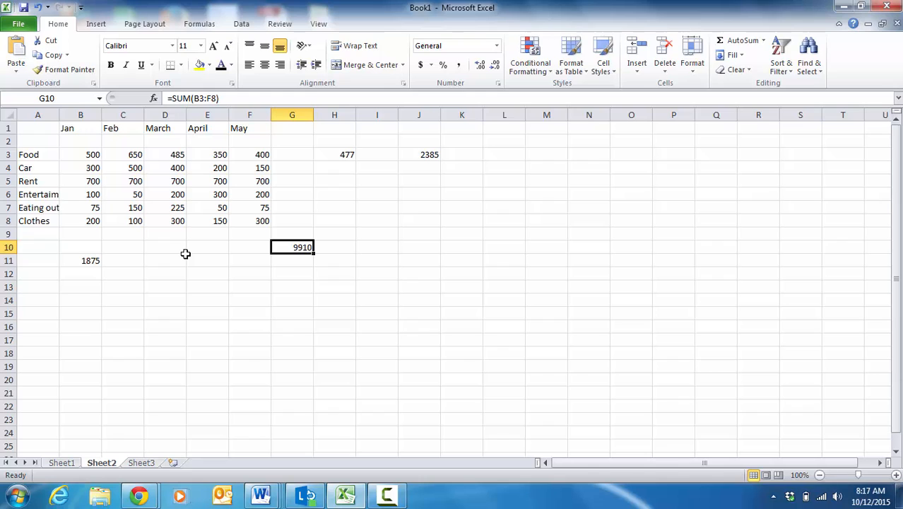
Step: Clear the overall total in cell G10 and the Jan total in cell B11
key(BackSpace)
key(Left)
key(Left)
key(Left)
key(Left)
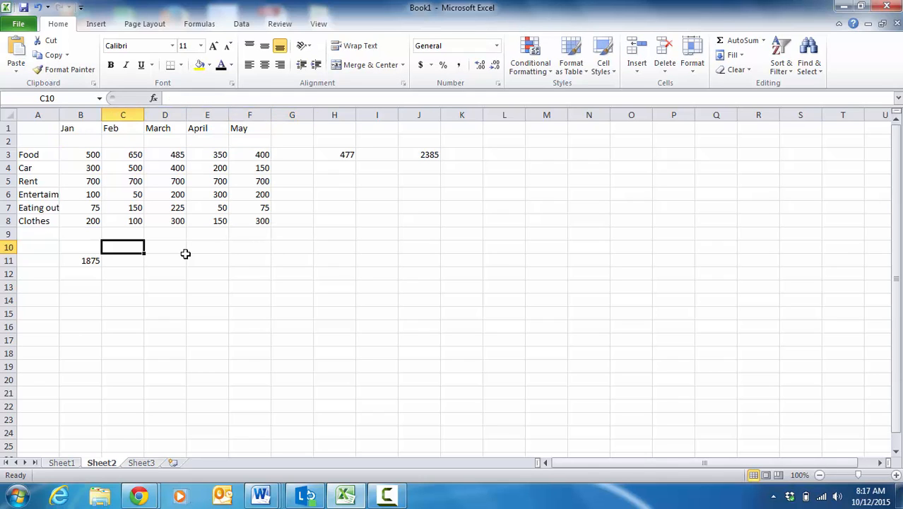
key(Left)
key(Down)
key(BackSpace)
Step: Clear the Food average in cell H3 and the Food total in cell J3
key(Right)
key(Right)
key(Right)
key(Right)
key(Right)
key(Right)
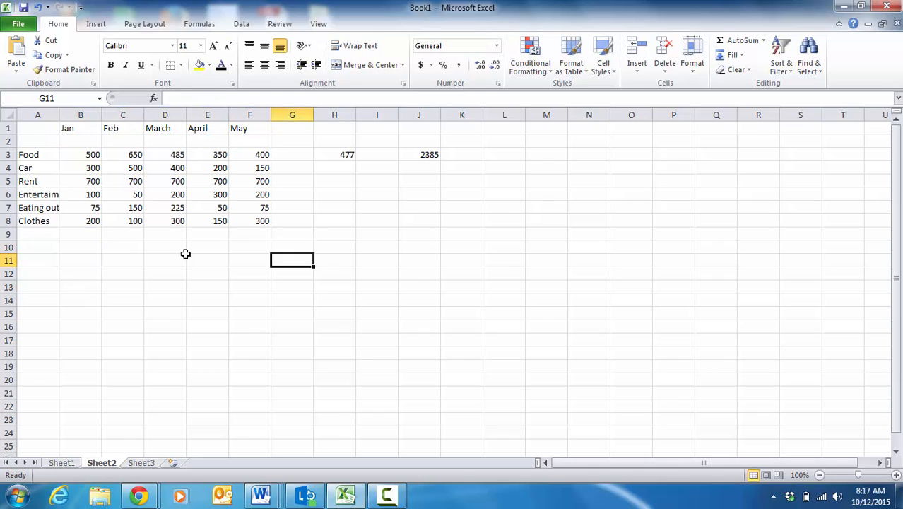
key(Up)
key(Up)
key(Up)
key(Up)
key(Up)
key(Up)
key(Up)
key(Up)
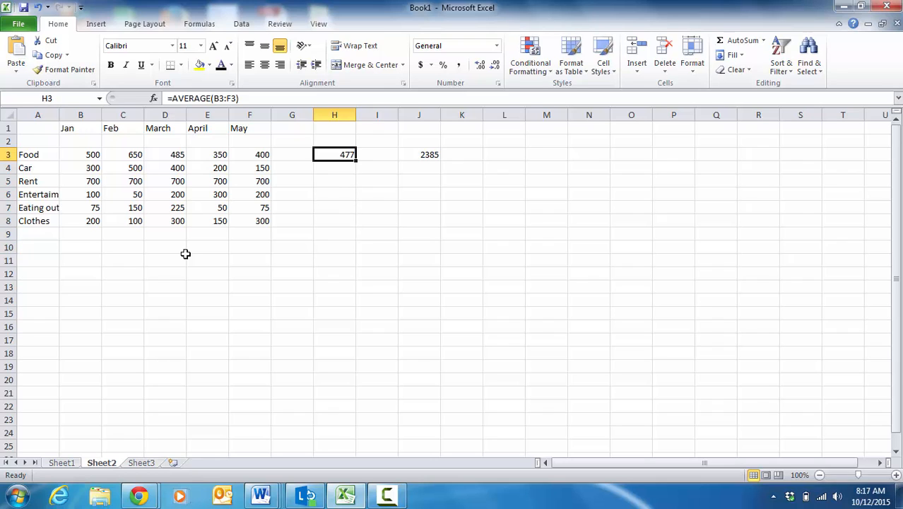
key(BackSpace)
key(Right)
key(Right)
key(Right)
key(Left)
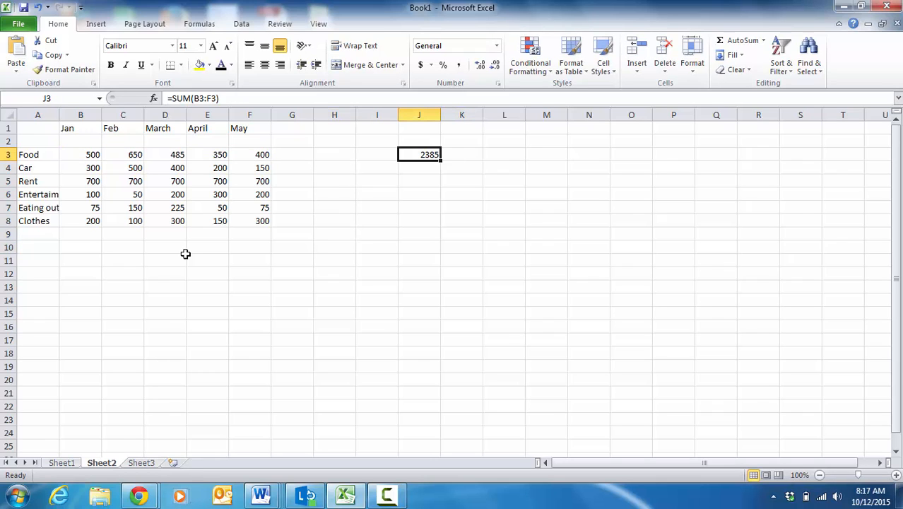
key(BackSpace)
Step: Count the numeric entries in the Jan column in cell B10 with the formula =COUNT(B1:B8)
key(Down)
key(Down)
key(Down)
key(Down)
key(Down)
key(Left)
key(Left)
key(Left)
key(Left)
key(Left)
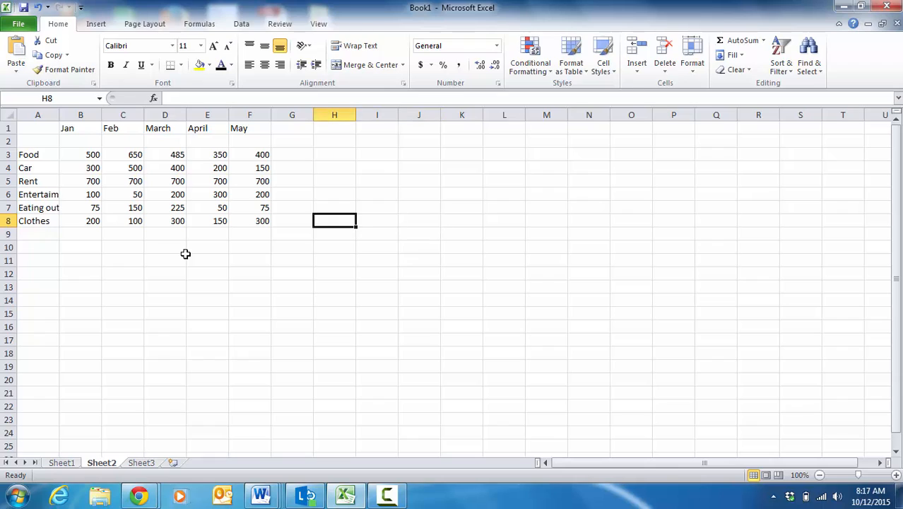
key(Down)
key(Left)
key(Left)
key(Left)
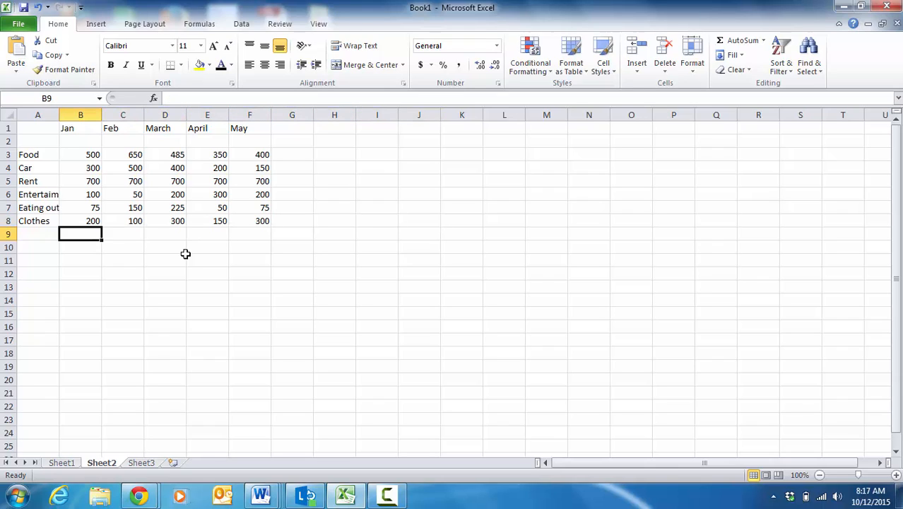
key(Down)
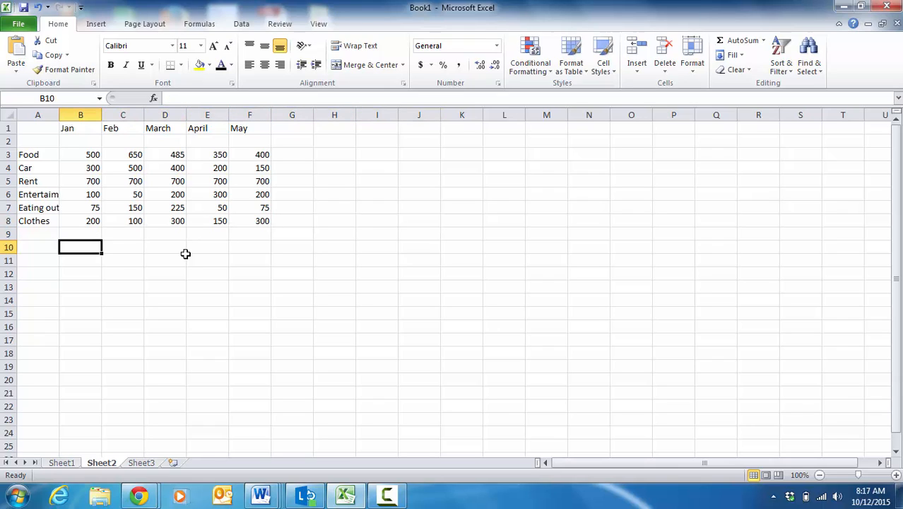
text(=COUNT)
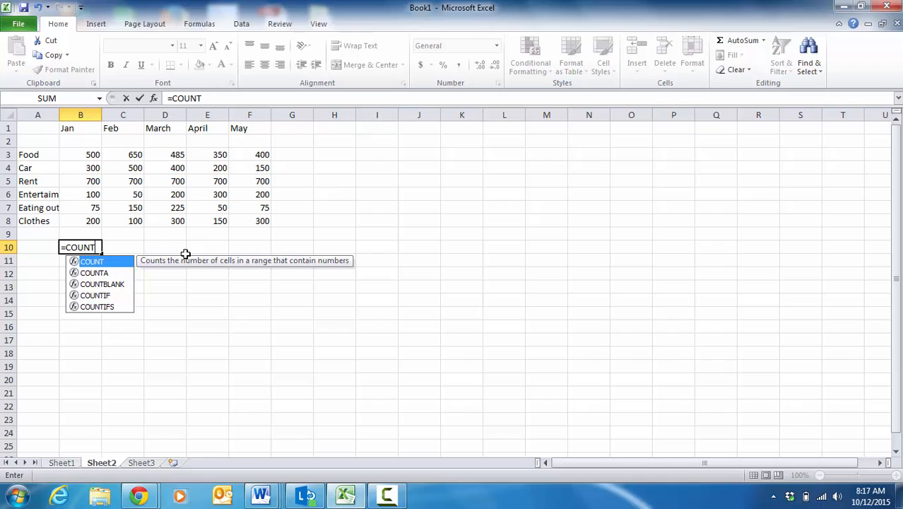
text((B1:B)
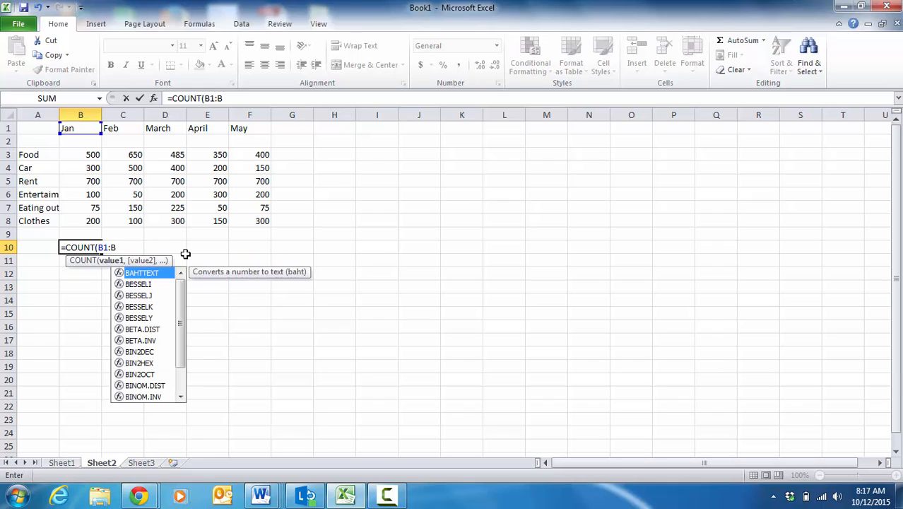
text(8))
key(Return)
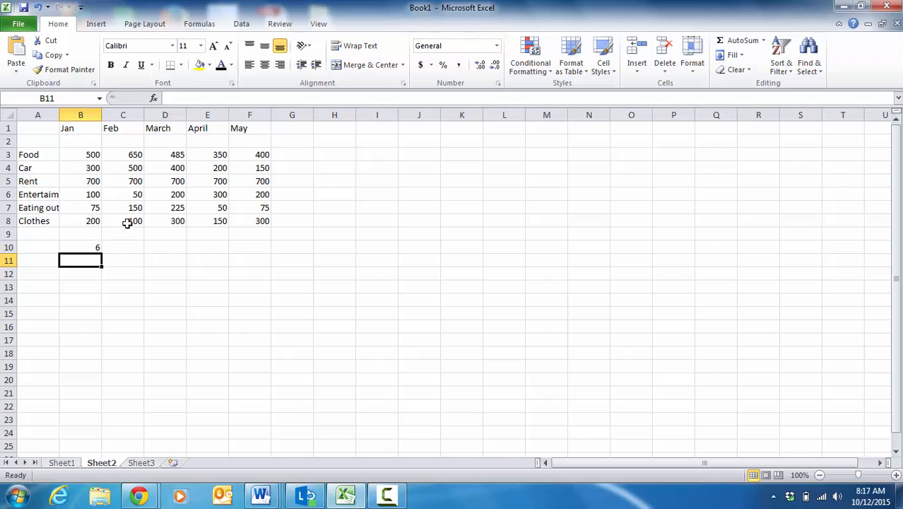
Step: Check the count formula in B10 against the individual Jan amounts in B3 to B8
click(95, 245)
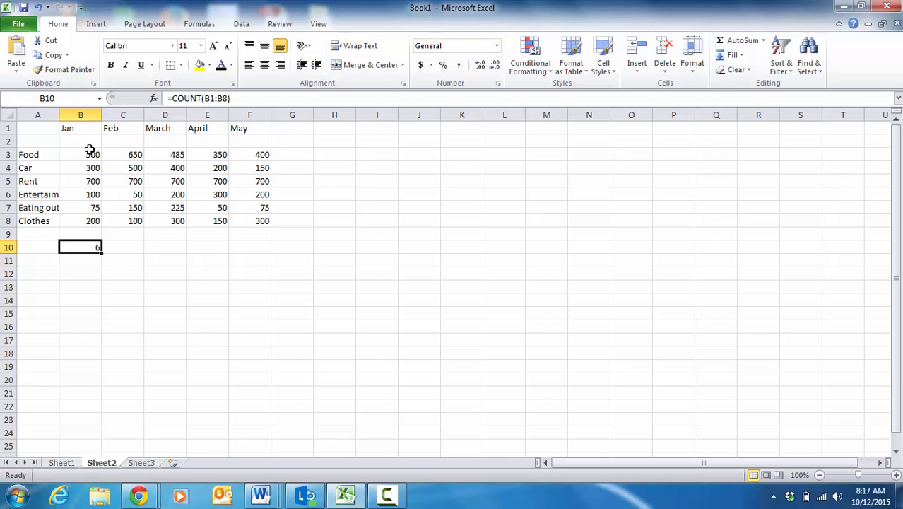
click(90, 155)
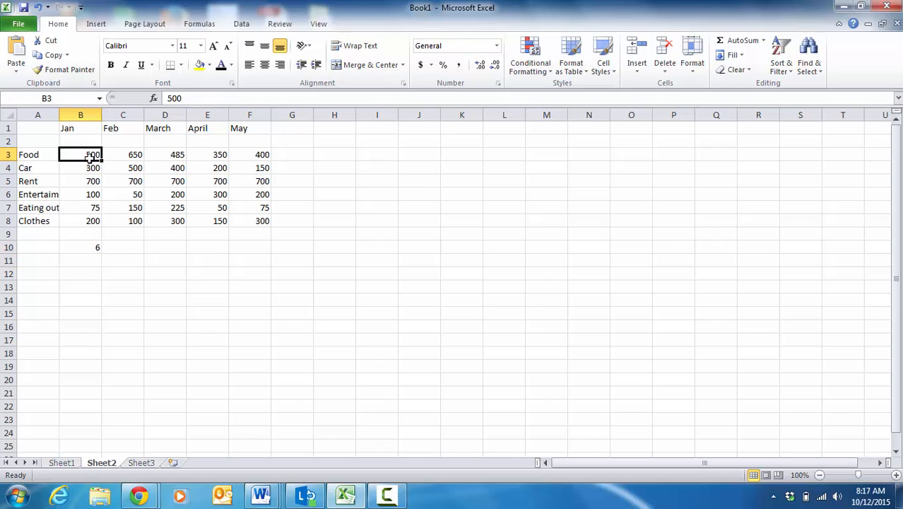
click(90, 170)
click(91, 182)
click(92, 195)
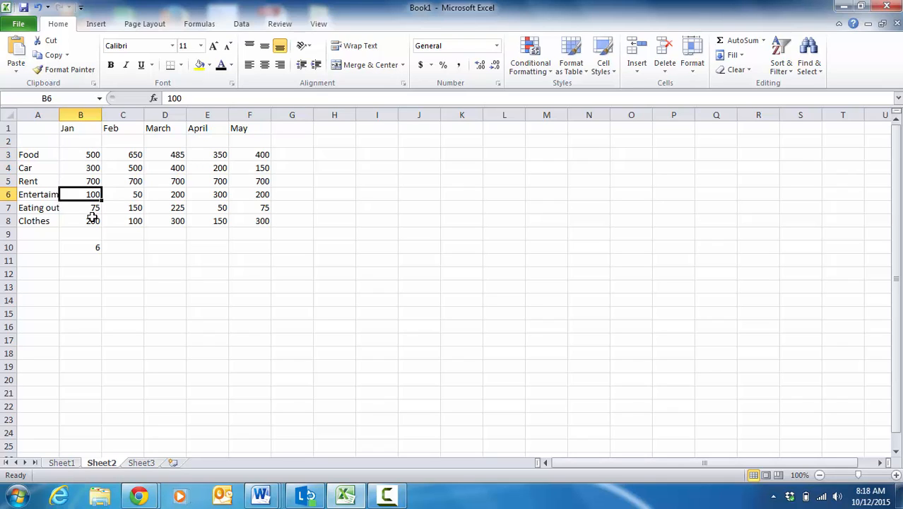
click(91, 219)
click(94, 207)
click(95, 246)
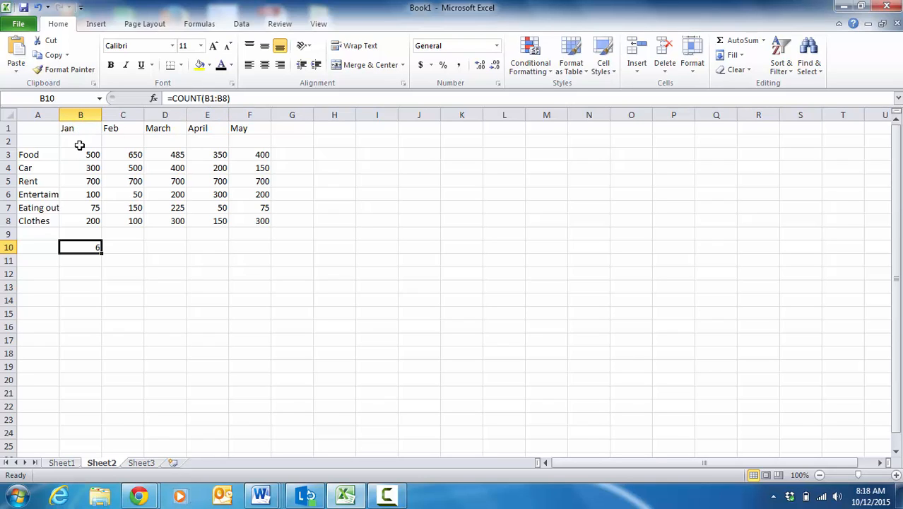
Step: Replace the formula in cell B10 with =MAX(B3:B8) to find the largest Jan expense
key(BackSpace)
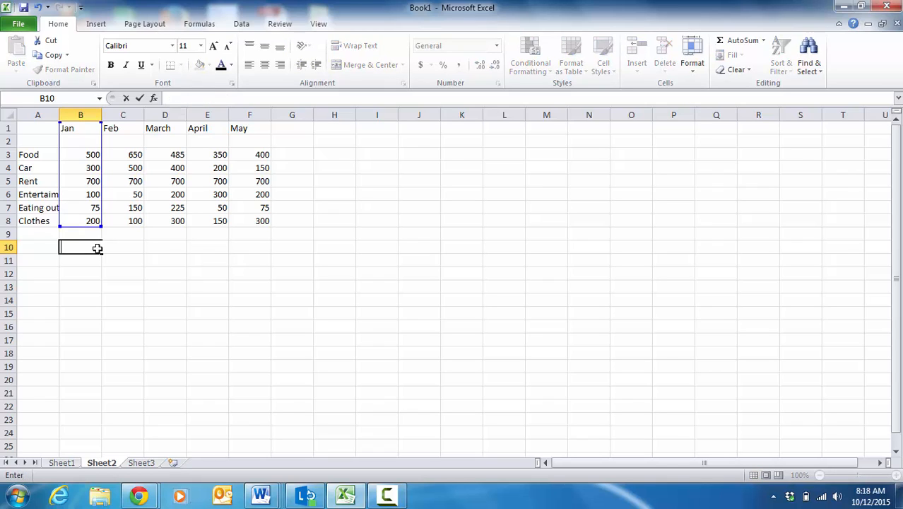
text(=)
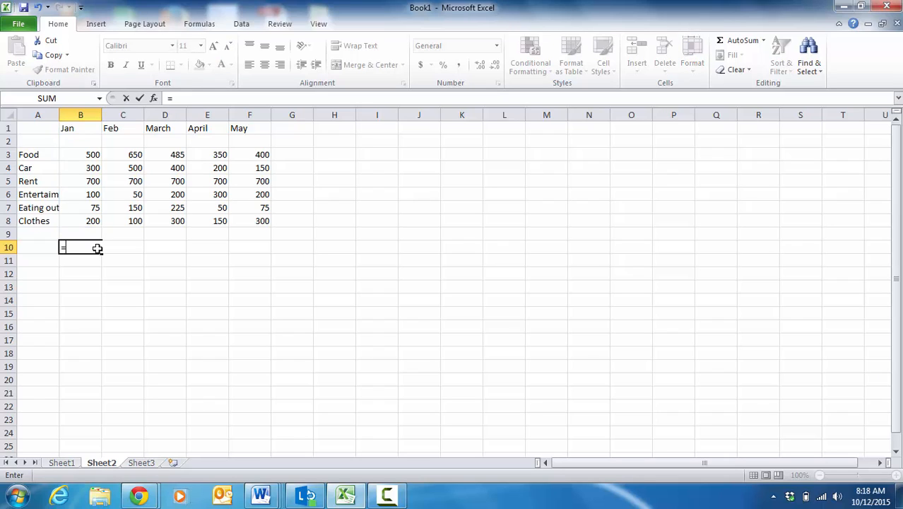
text(MAX)
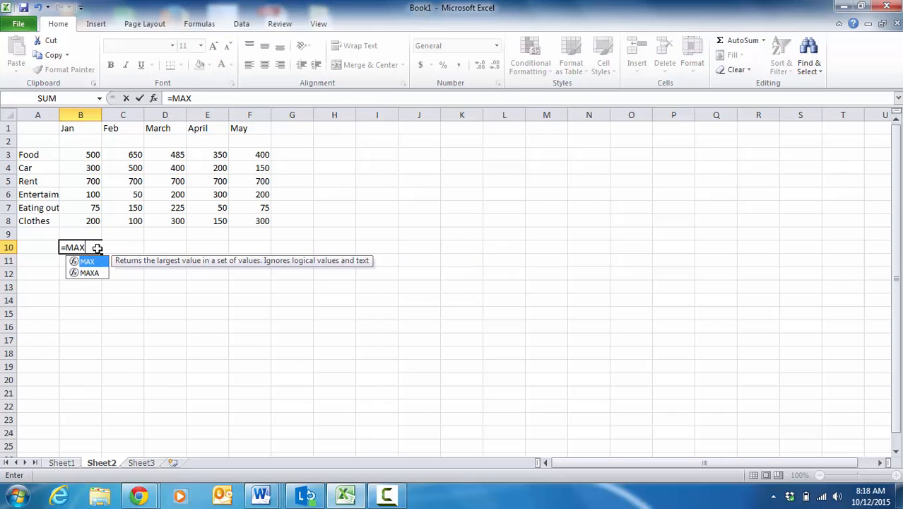
text((B3)
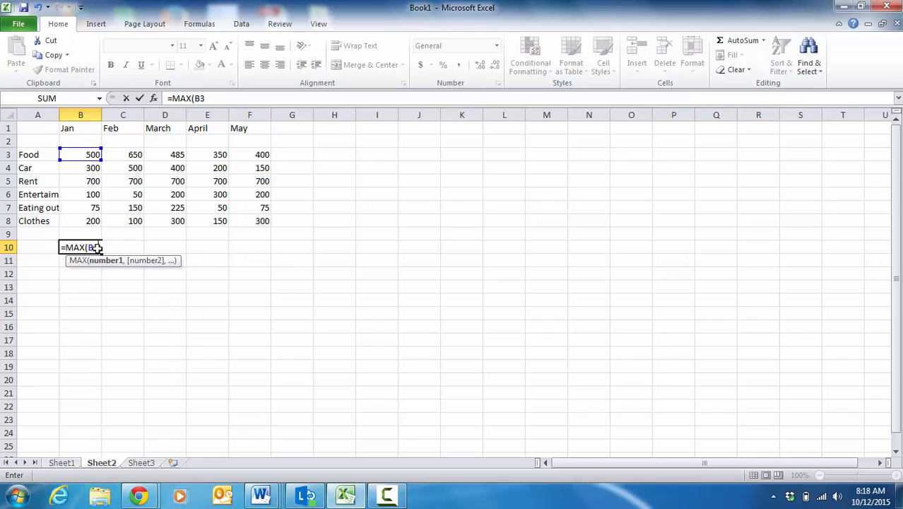
text(:B7)
key(BackSpace)
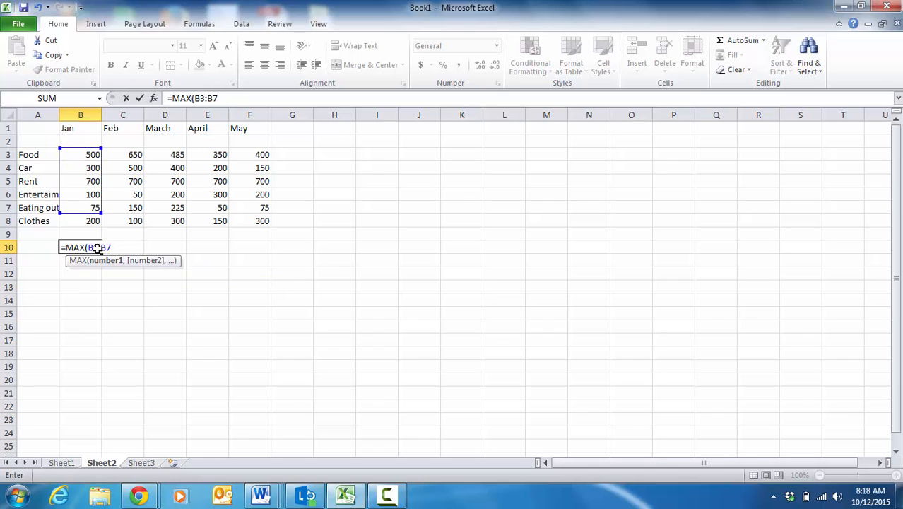
text(8))
key(Return)
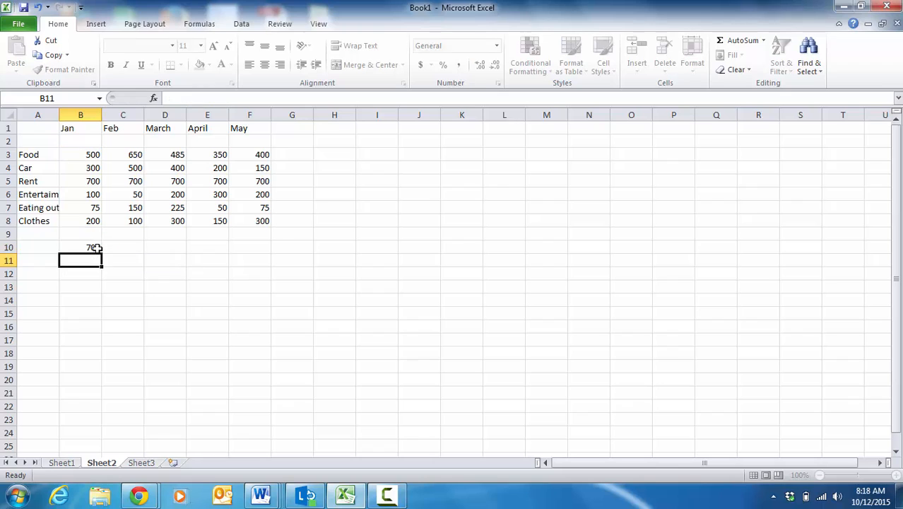
click(89, 246)
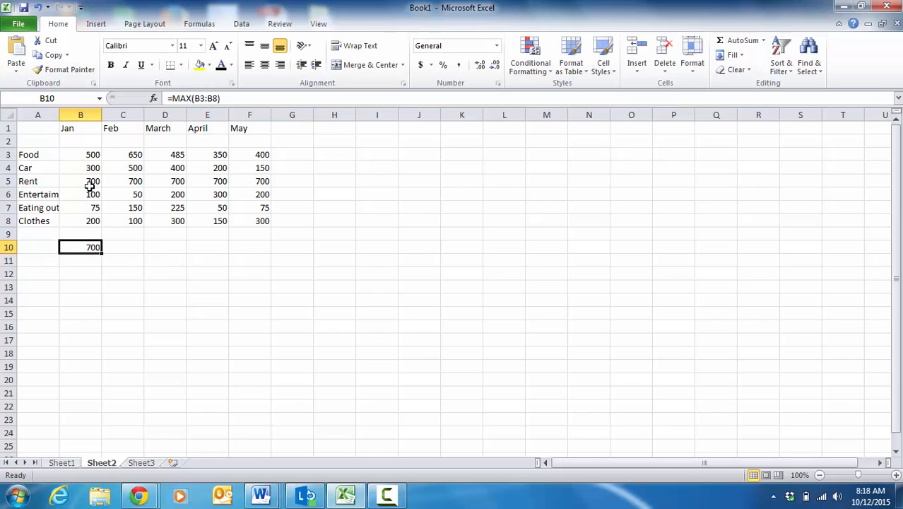
Step: Find the smallest Jan expense in cell B11 with the formula =MIN(B3:B8) and check it against the Eating out amount
click(90, 261)
text(=)
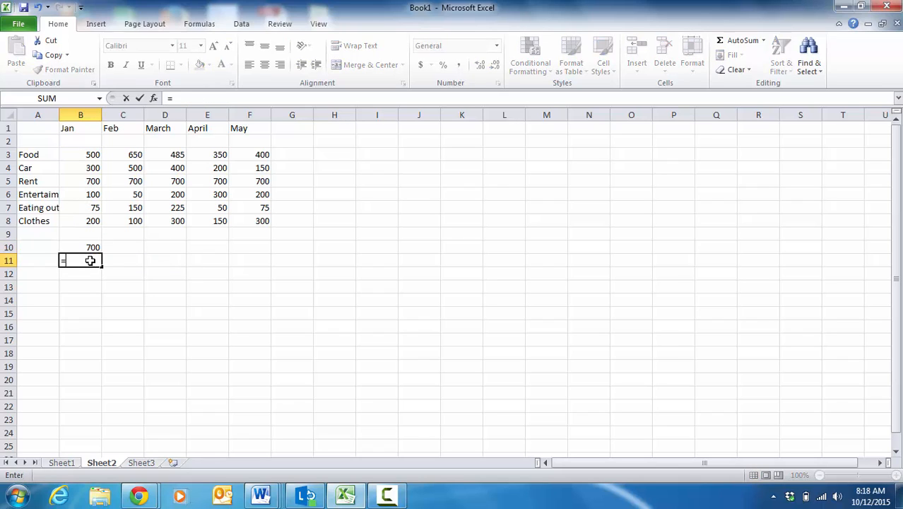
text(MIN)
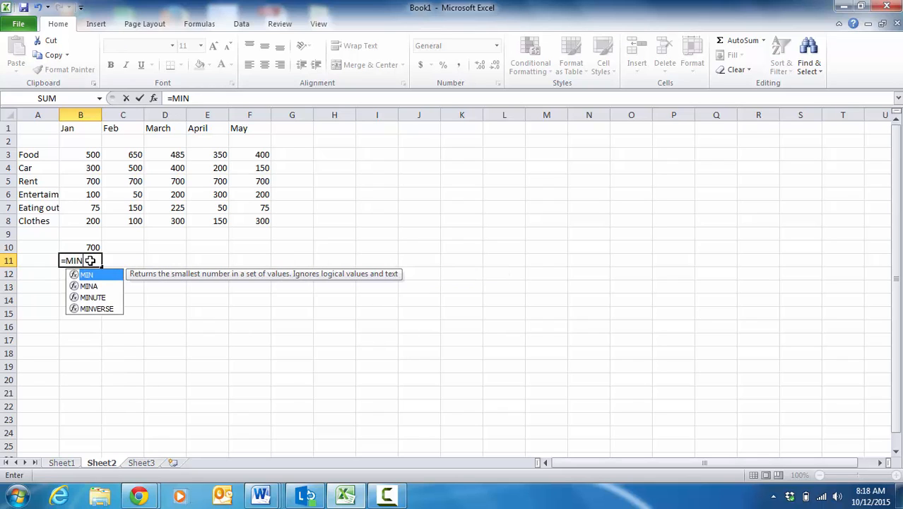
text((B3:B8))
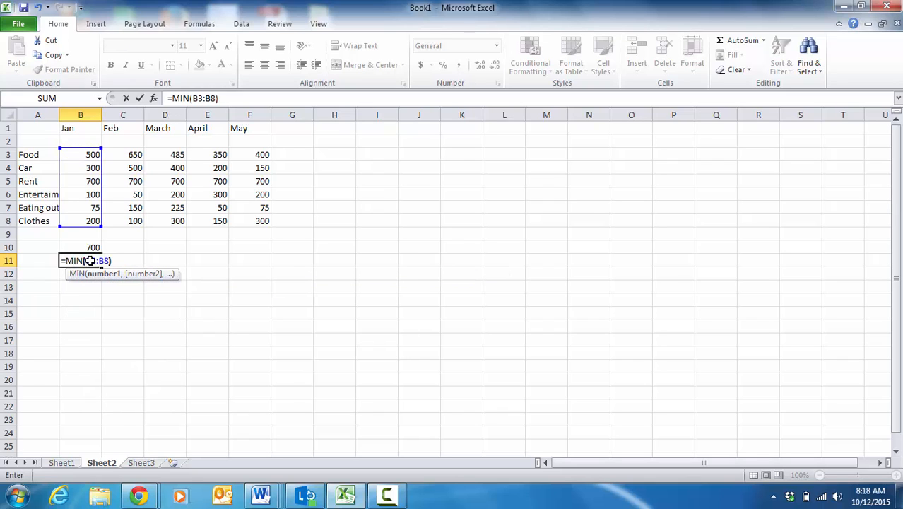
key(Return)
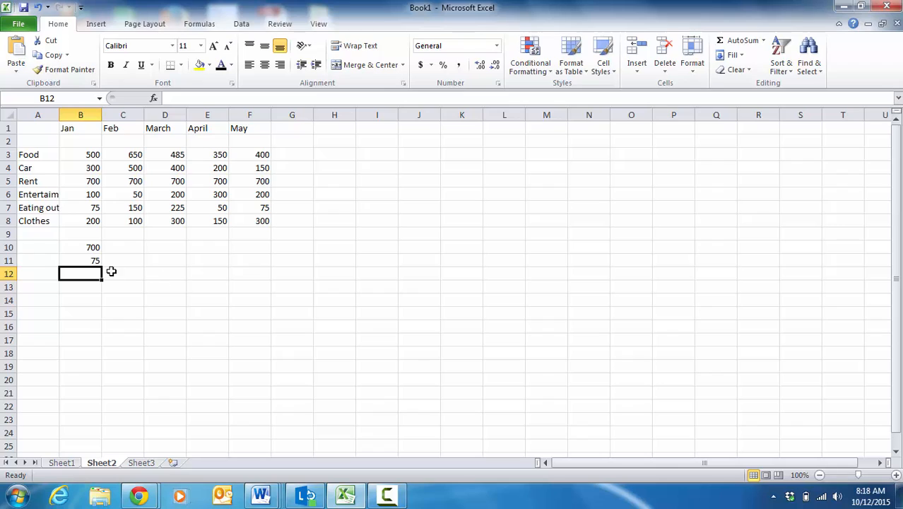
click(93, 208)
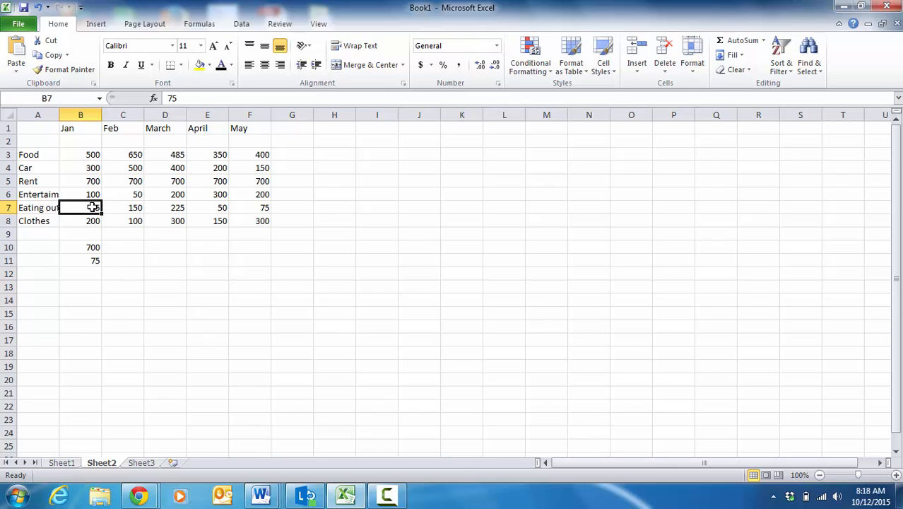
click(159, 273)
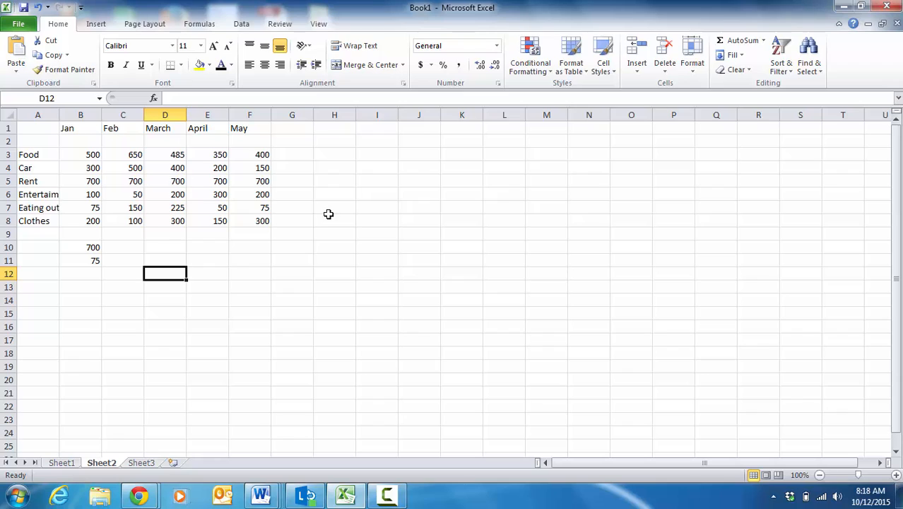
Step: Add the Feb Food and Entertainment amounts as plain numbers in cell I4 with the formula +650+50
click(131, 154)
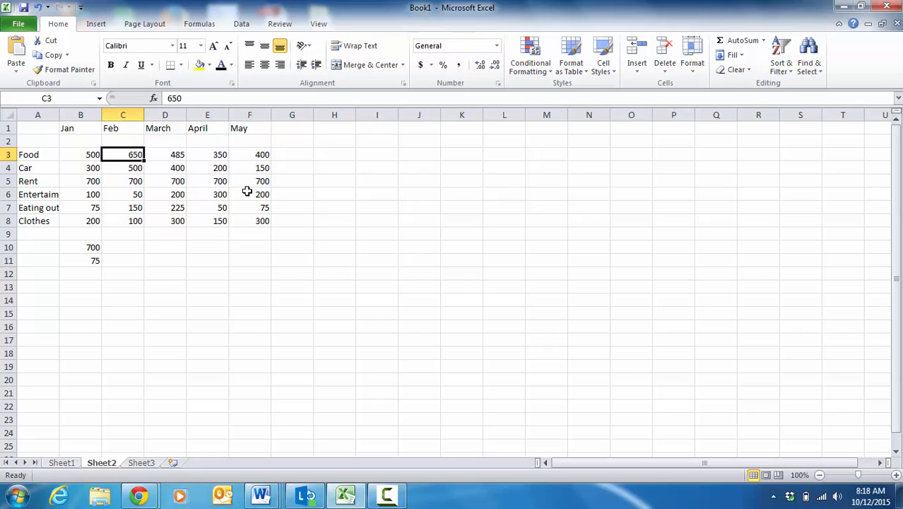
click(391, 169)
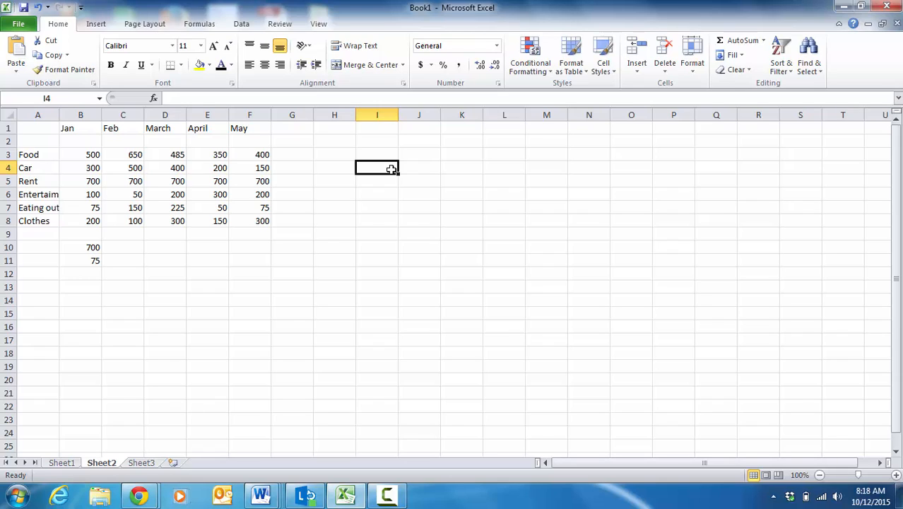
text(+)
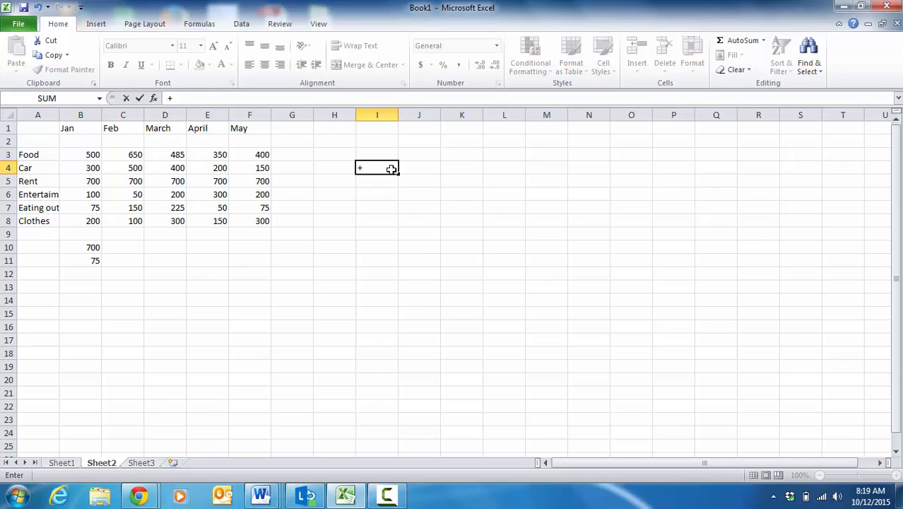
text(650+50)
key(Return)
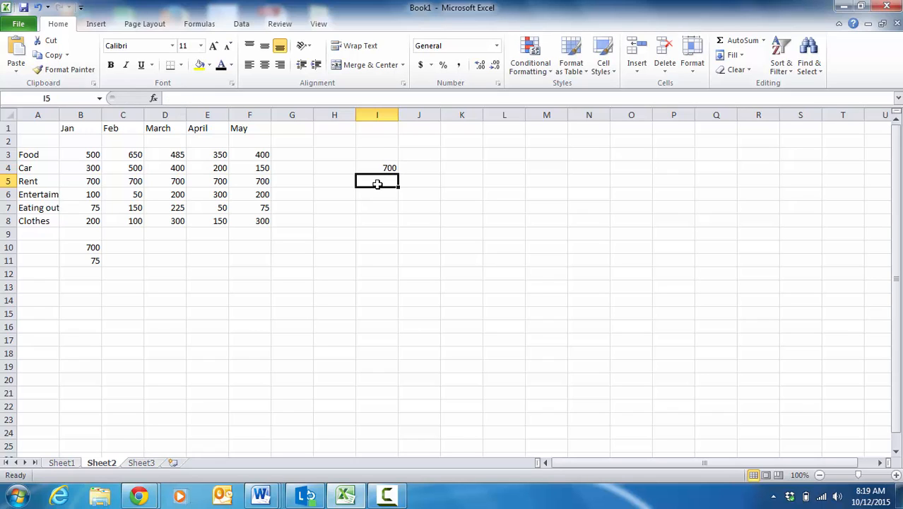
Step: Add the same two Feb amounts by cell reference in cell I6 with the formula +C3+C6
click(378, 189)
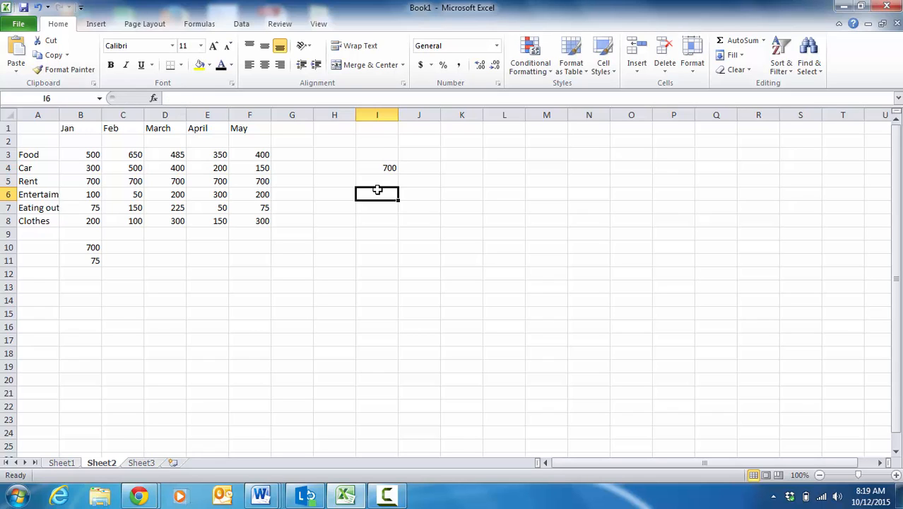
text(+B)
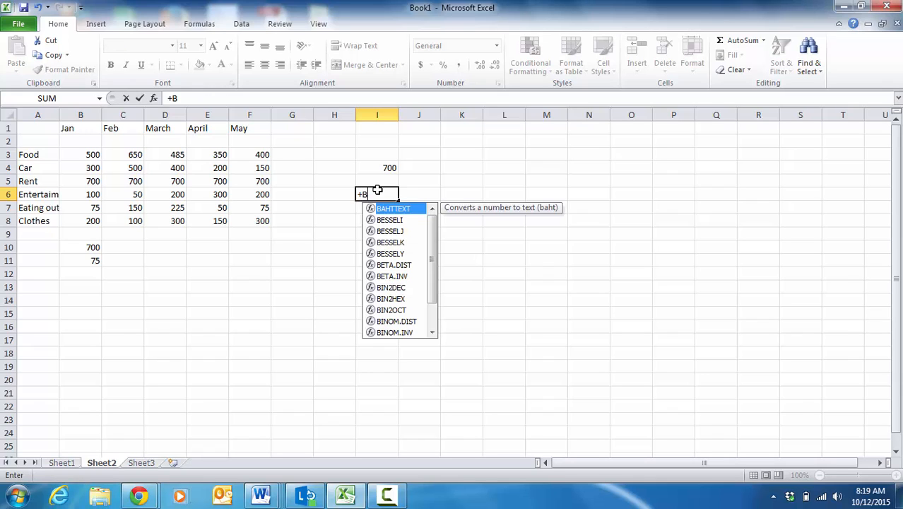
key(BackSpace)
text(C3)
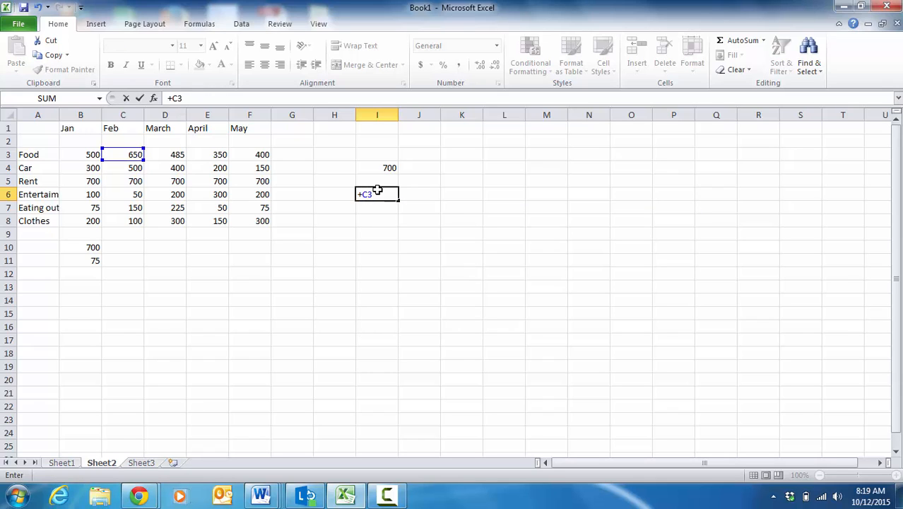
key(BackSpace)
text(3+C)
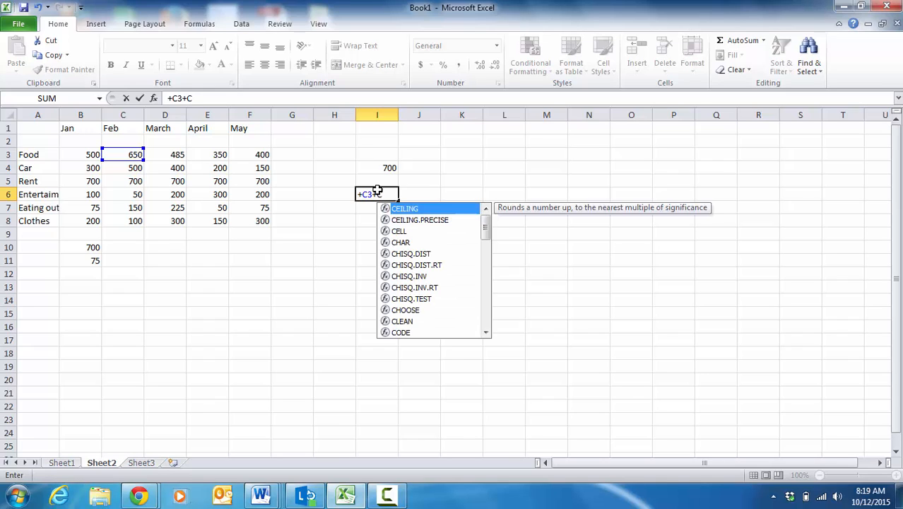
text(6)
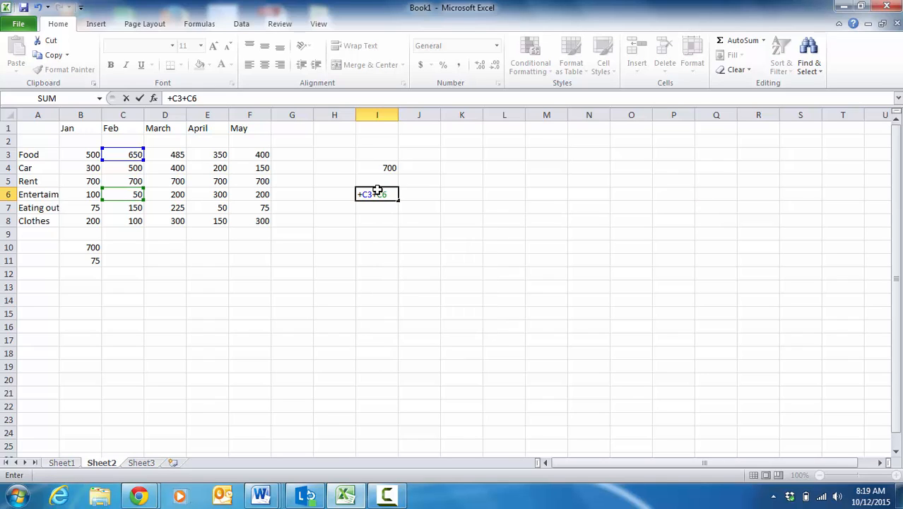
key(Return)
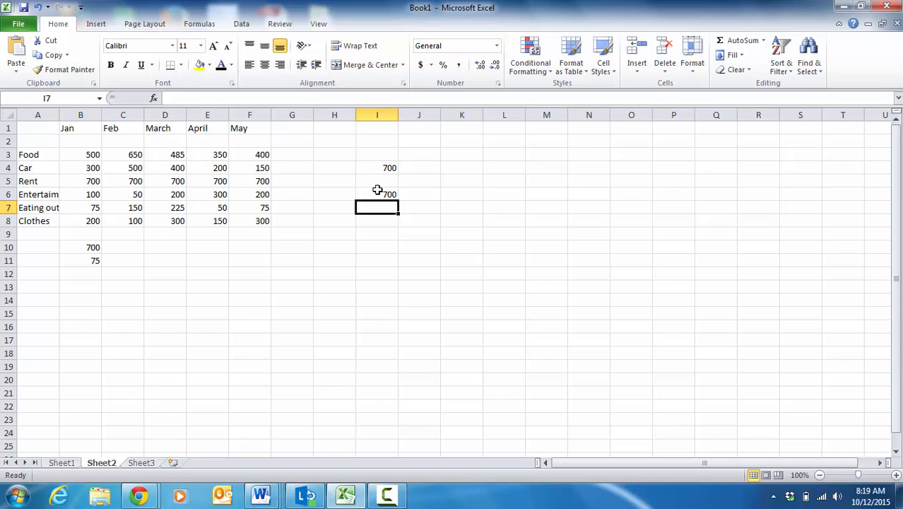
Step: List the addition, subtraction and multiplication operators +, - and * in cells I8 to I10
key(Down)
text(+)
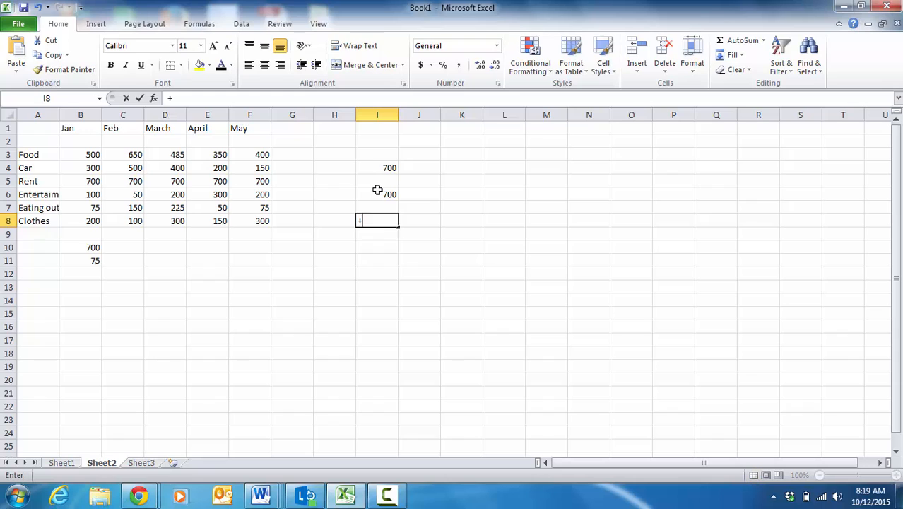
key(Return)
text(-)
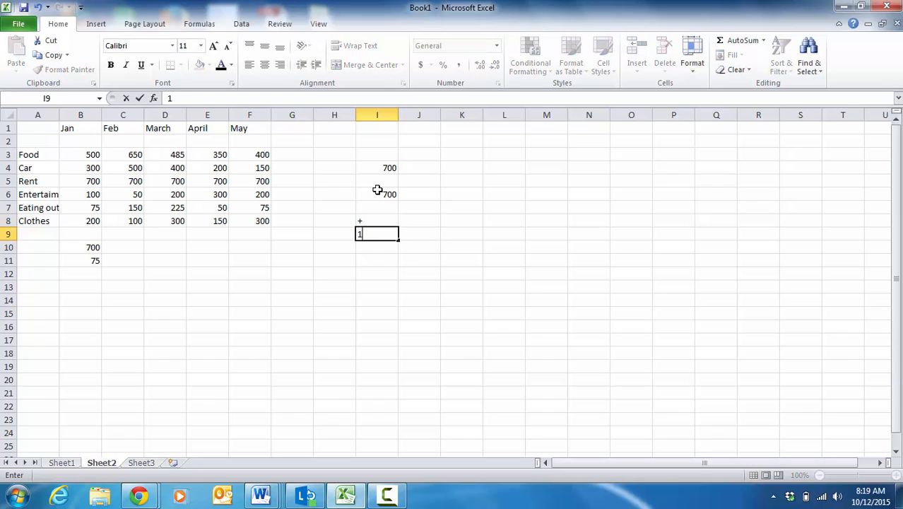
key(Return)
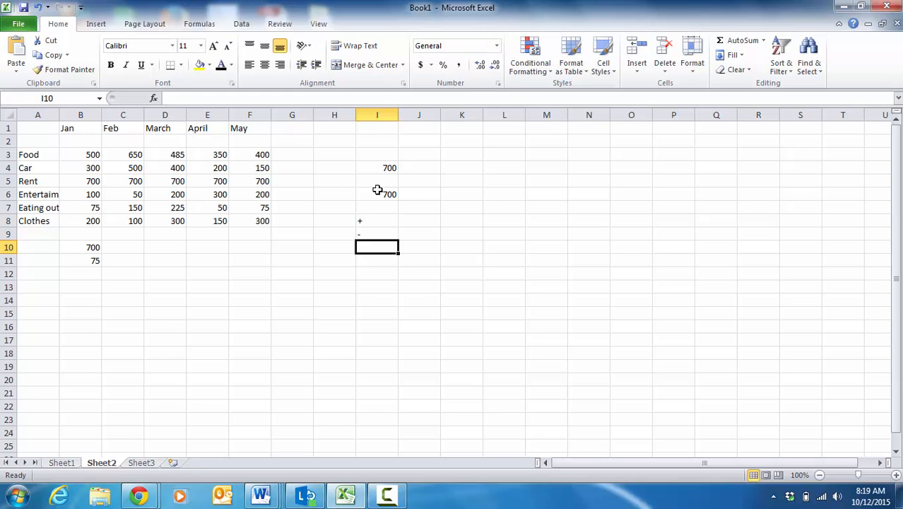
text(*)
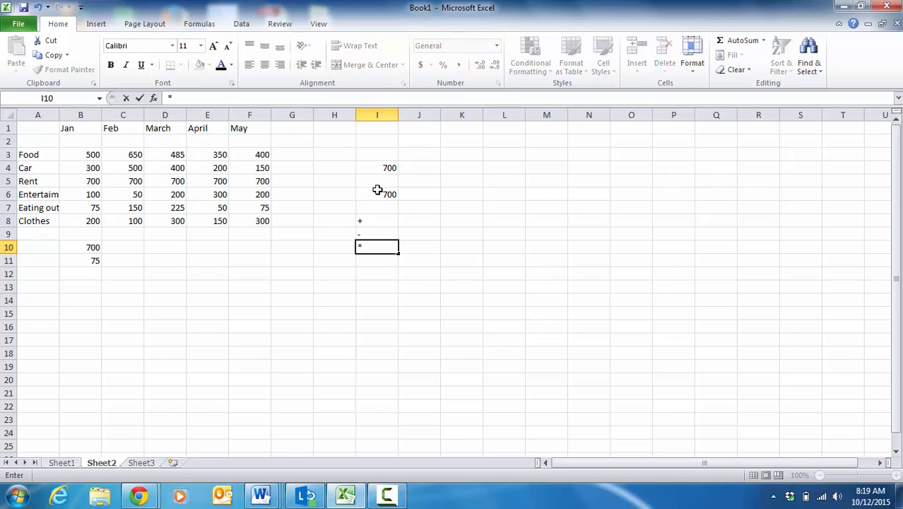
key(Return)
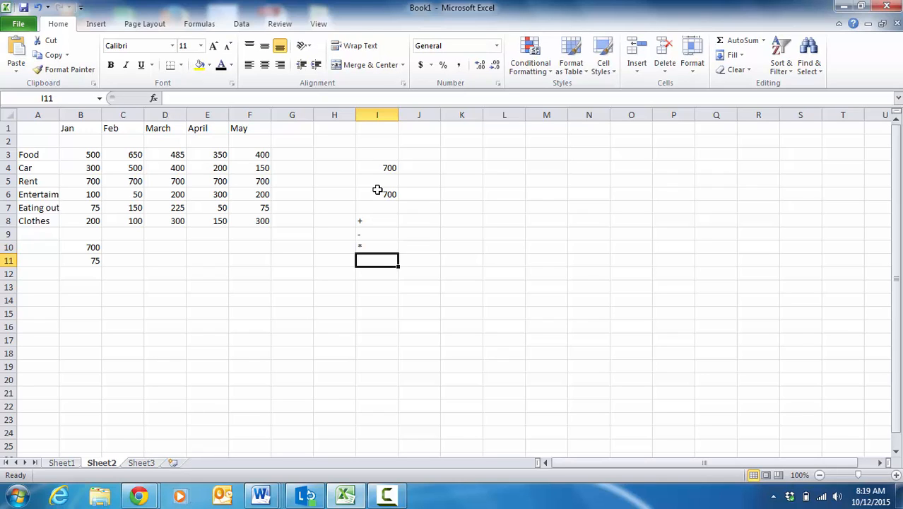
Step: Enter the division operator / as text in cell I11 below the asterisk
key(alt)
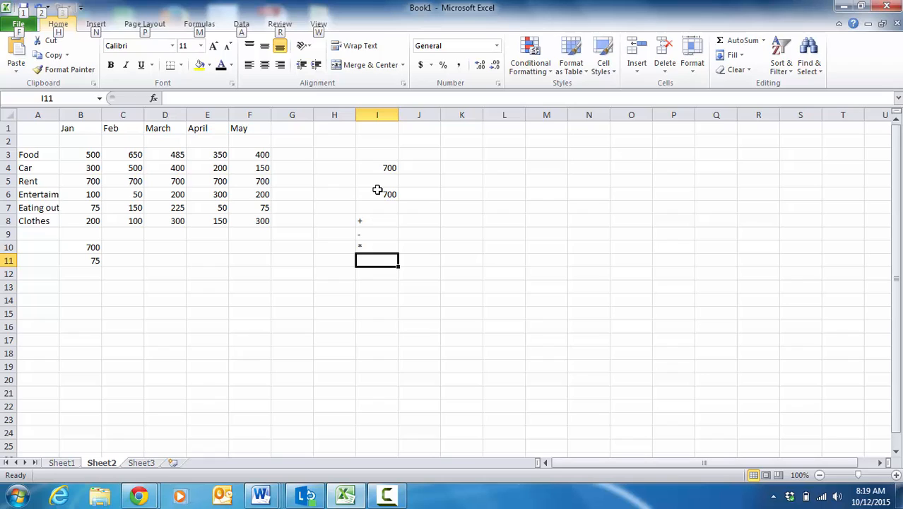
click(368, 263)
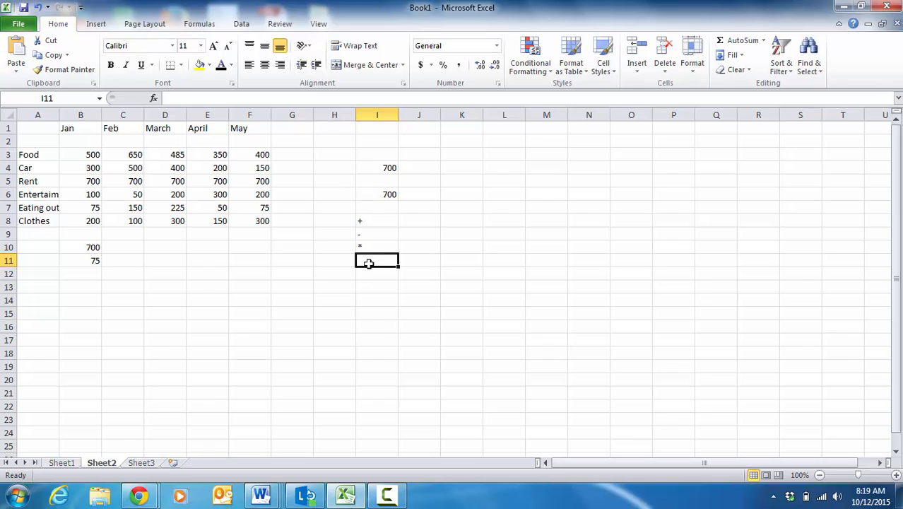
key(alt)
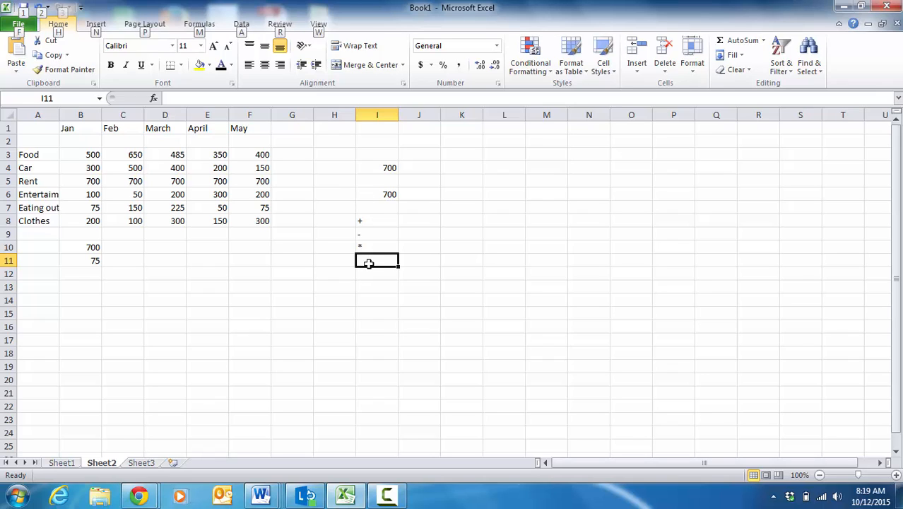
click(215, 100)
text(/)
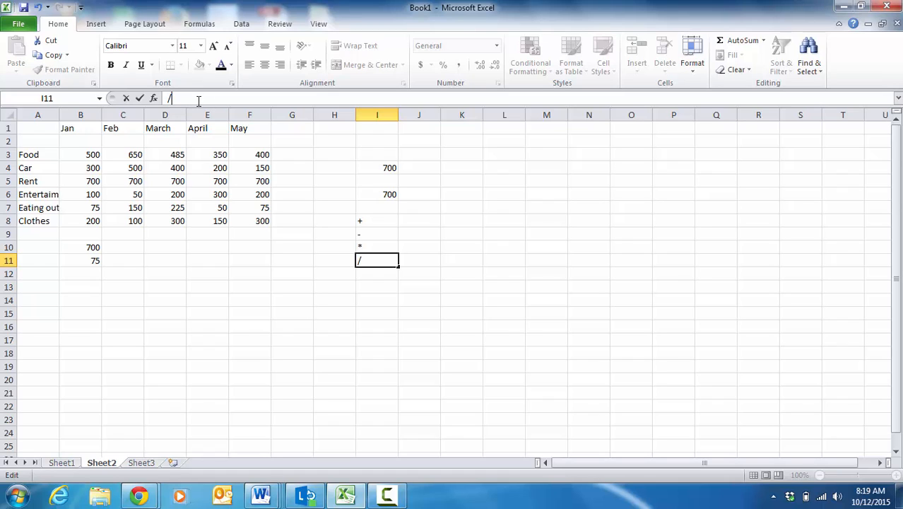
key(Return)
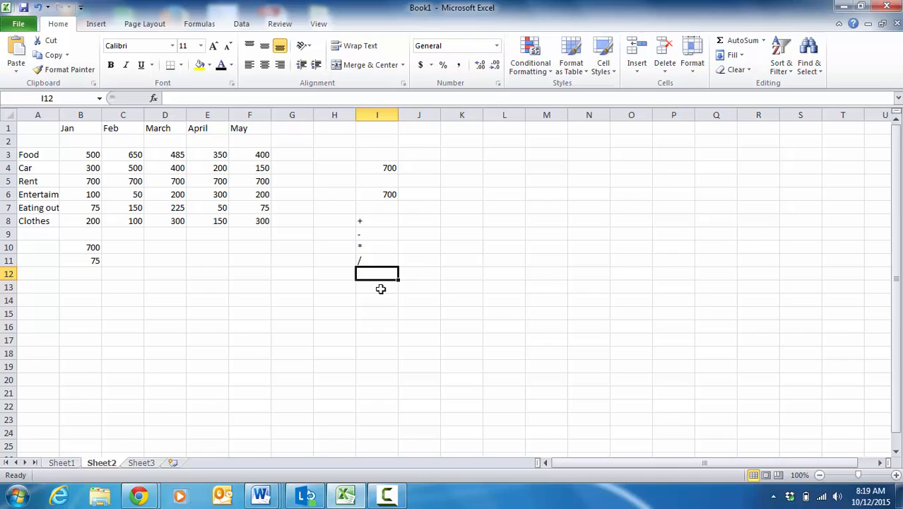
Step: Complete the operator list with ^ in cell I12 and % in cell I13
text(^)
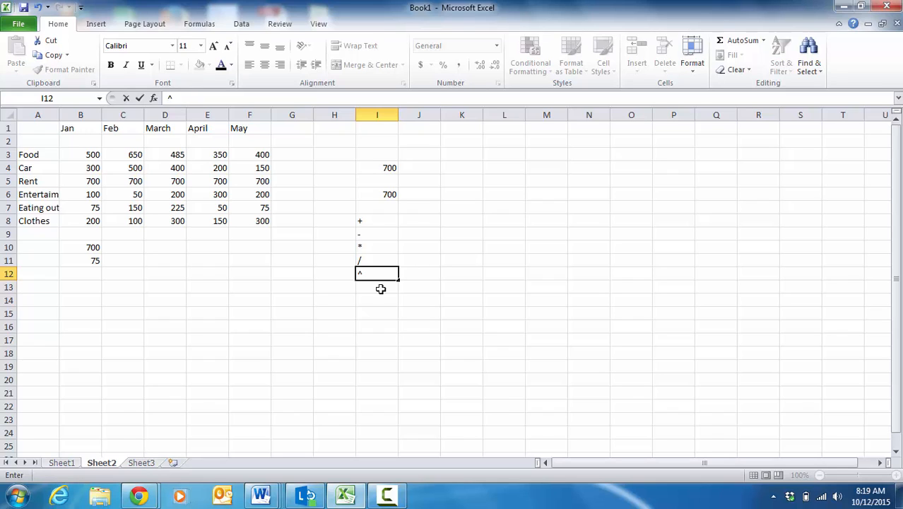
key(Return)
text(%)
key(BackSpace)
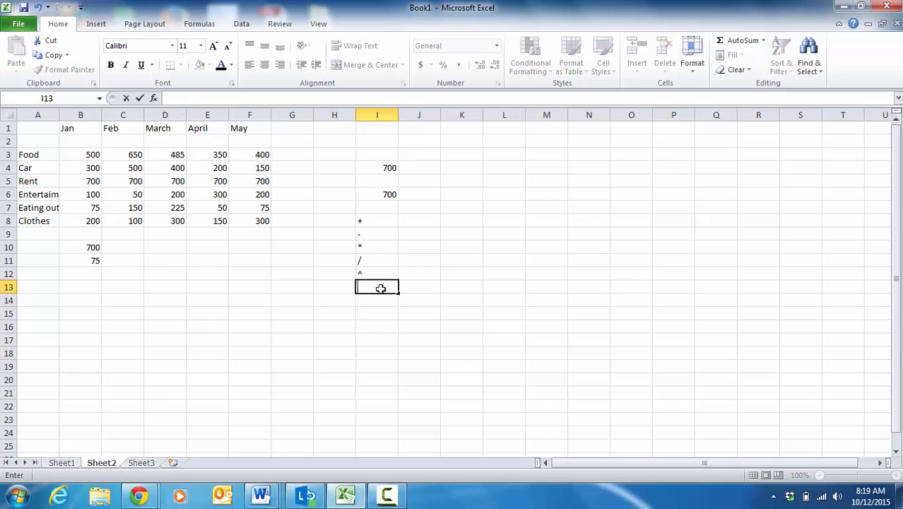
text(%)
key(Return)
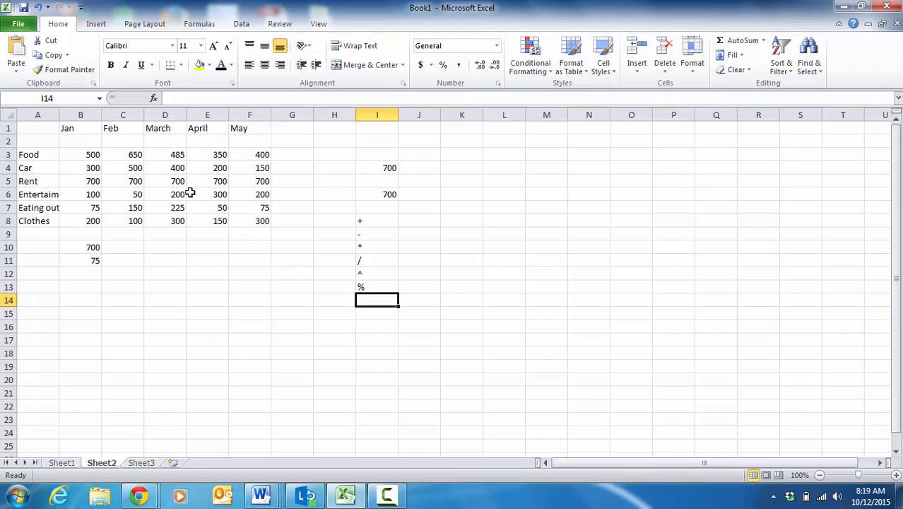
Step: Try a formula grouped with parentheses in cell L11, starting with +(3*6)+(, and erase the entry
click(503, 256)
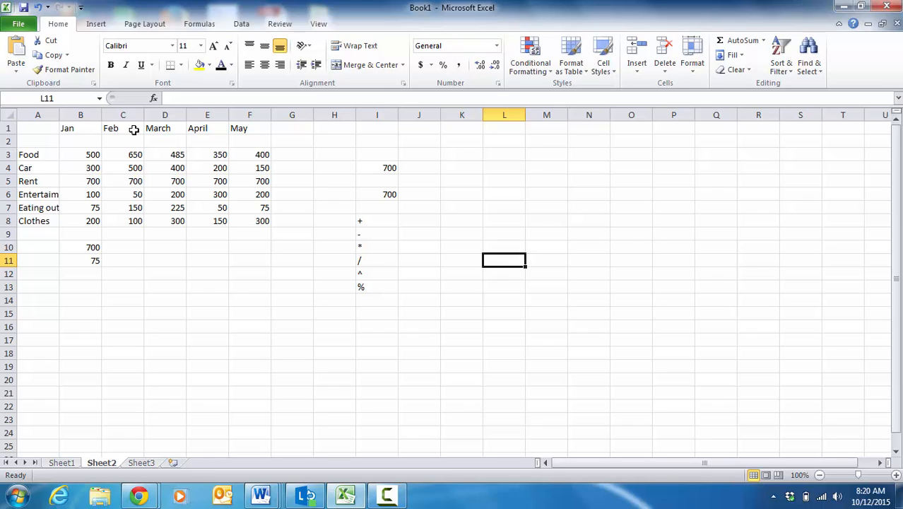
click(195, 99)
text(+)
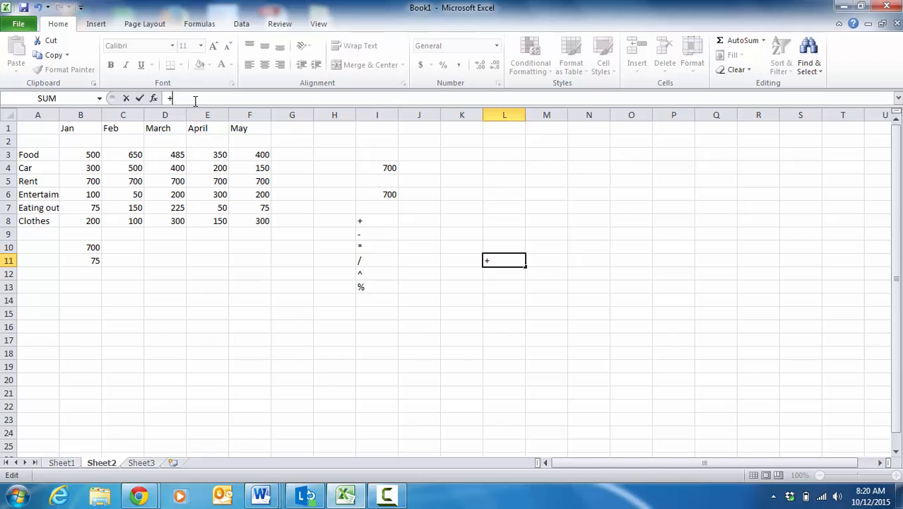
text(()
text(3)
text(8)
key(BackSpace)
text(*6)+()
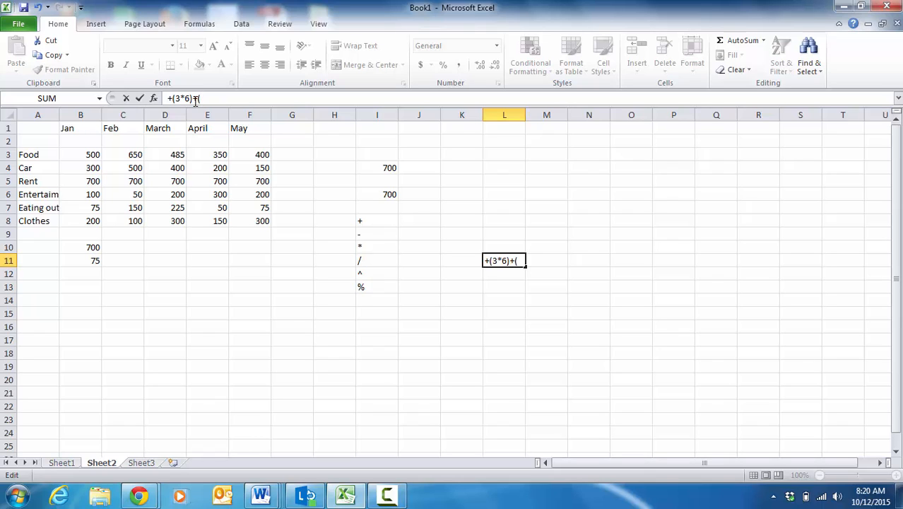
key(BackSpace)
key(BackSpace)
key(BackSpace)
key(BackSpace)
key(BackSpace)
key(BackSpace)
key(BackSpace)
key(BackSpace)
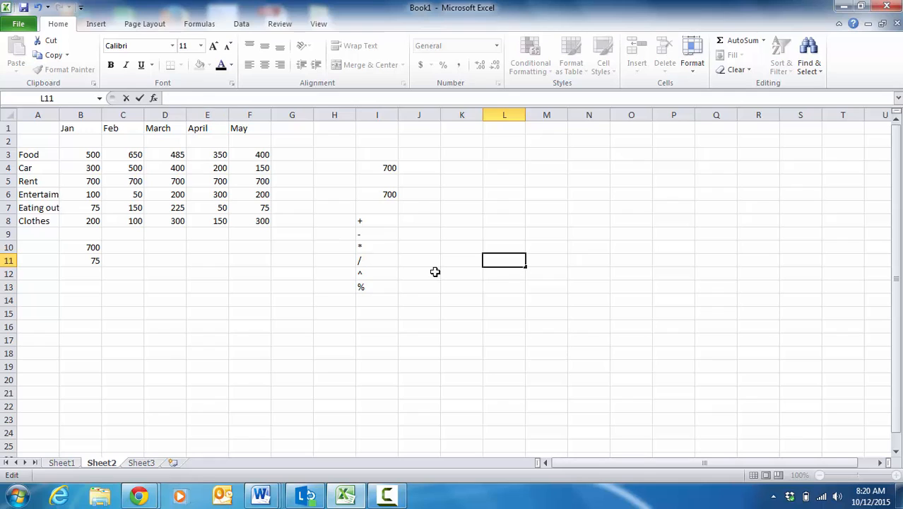
click(569, 285)
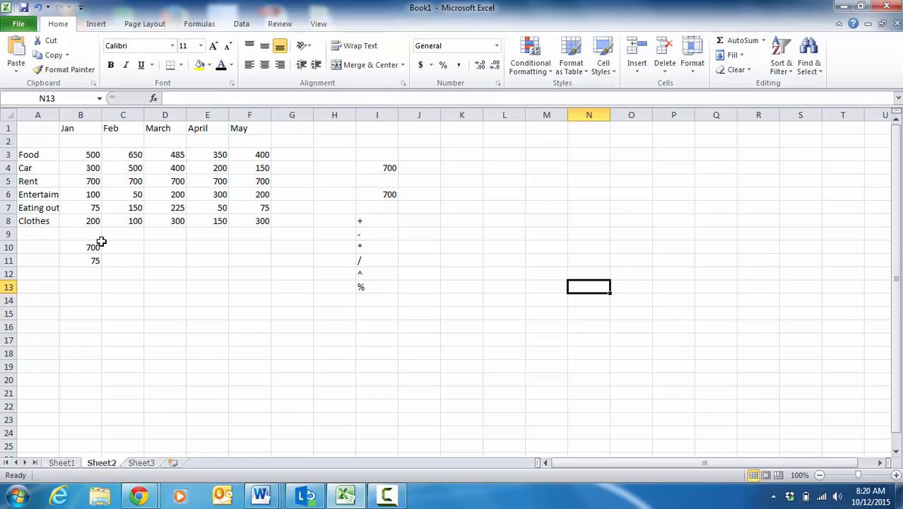
Step: Clear the contents of the cell range B10:J15 below the expense table
drag(99, 240, 422, 307)
key(BackSpace)
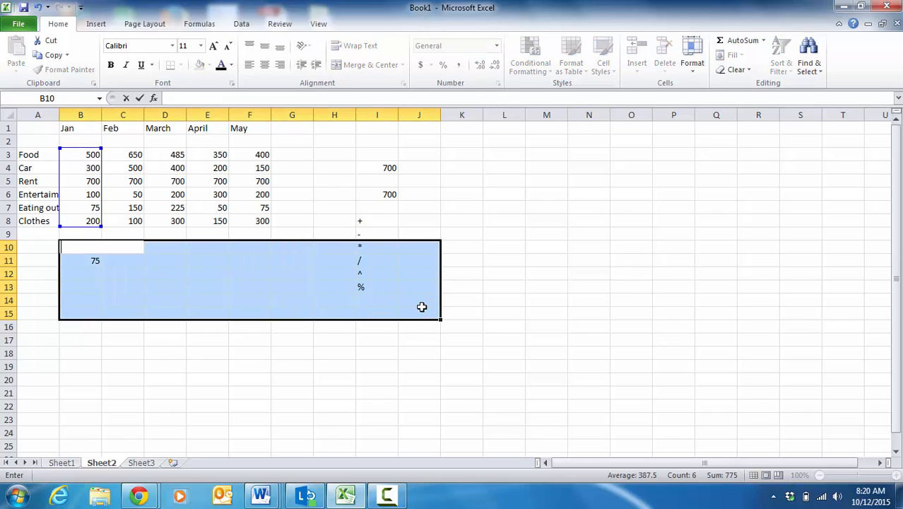
right_click(353, 284)
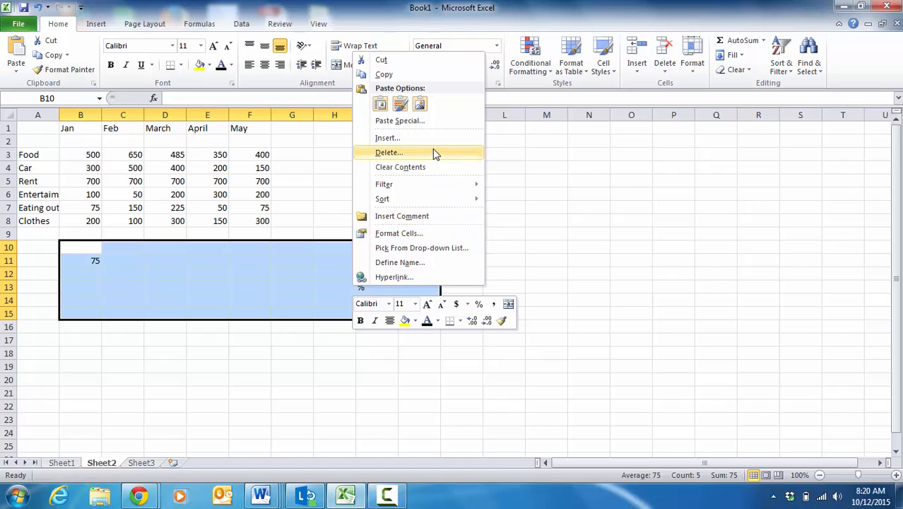
click(422, 167)
Step: Delete the whole of column I with its remaining example values and operators
drag(391, 168, 385, 207)
click(381, 114)
right_click(386, 115)
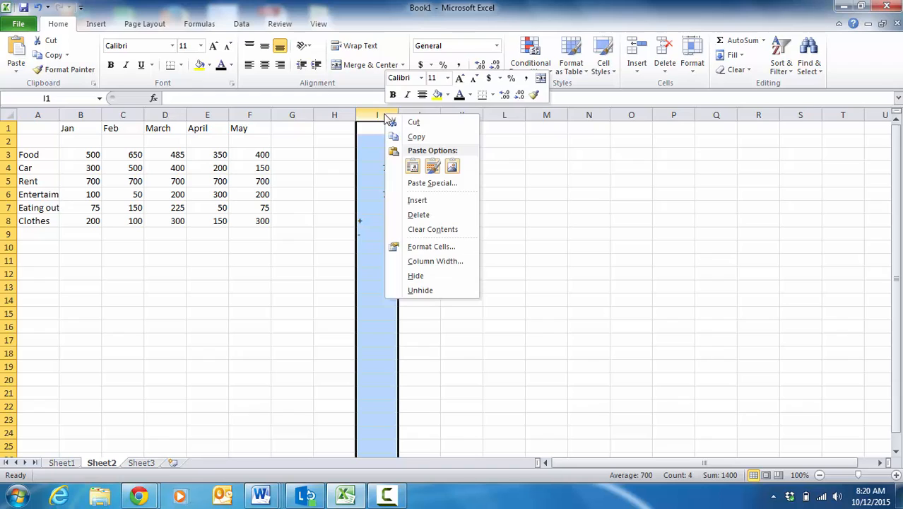
click(424, 215)
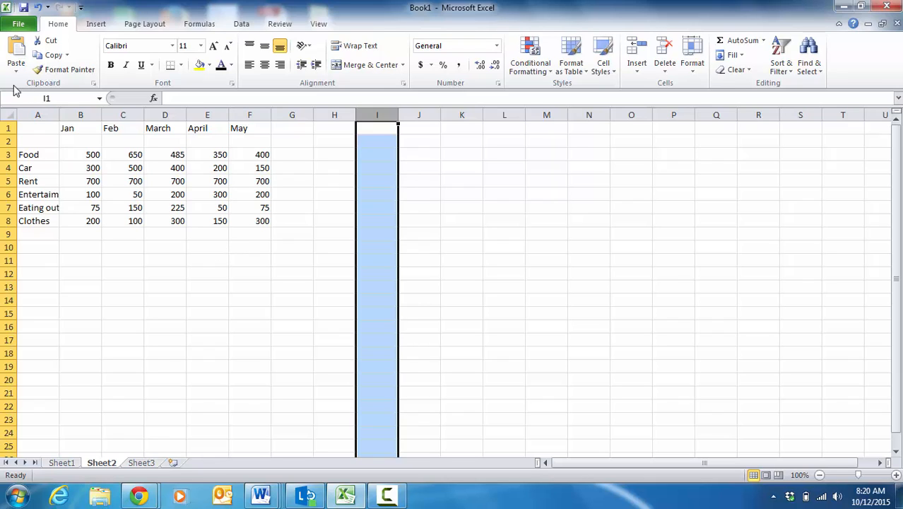
Step: Insert a 2-D clustered column chart from the monthly expense table A1:F8 and deselect it
drag(28, 126, 258, 222)
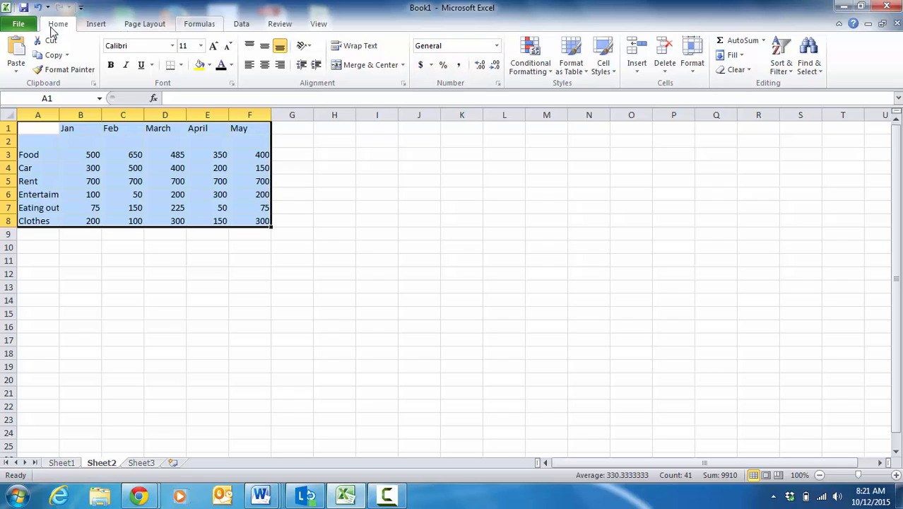
click(99, 25)
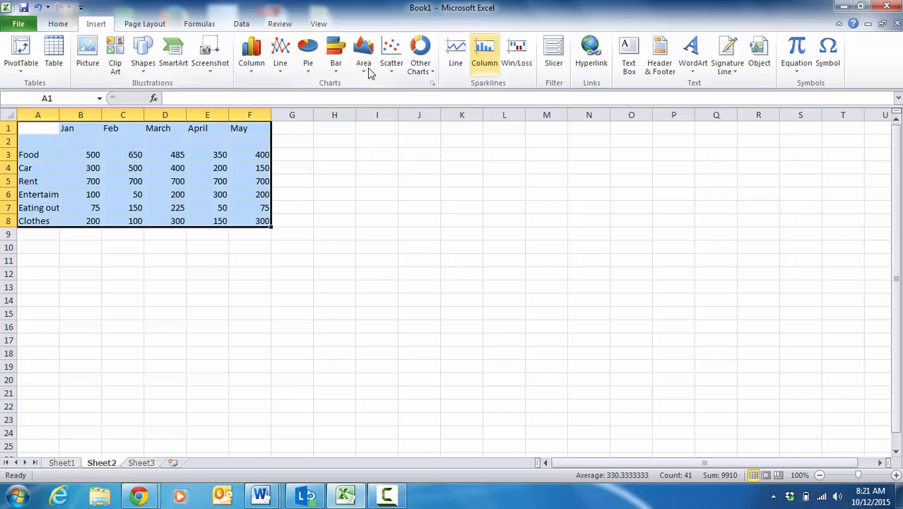
click(252, 64)
click(259, 107)
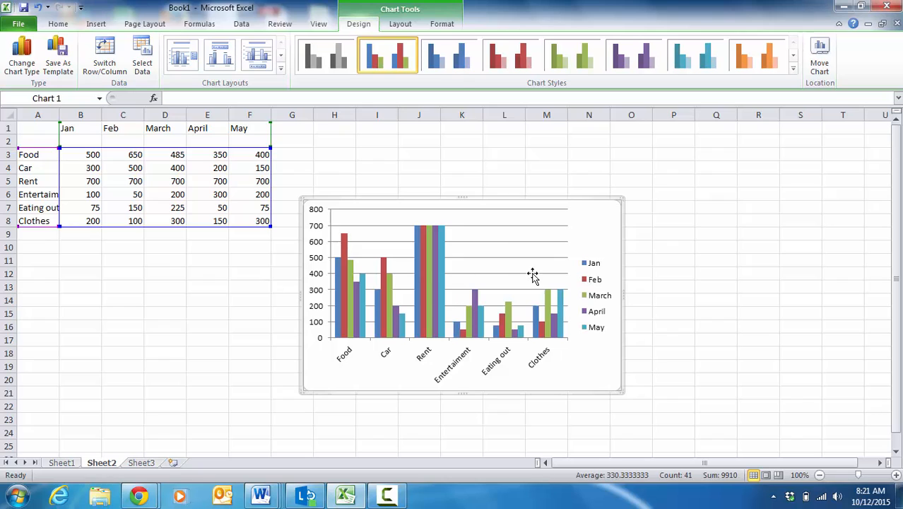
click(684, 237)
click(490, 179)
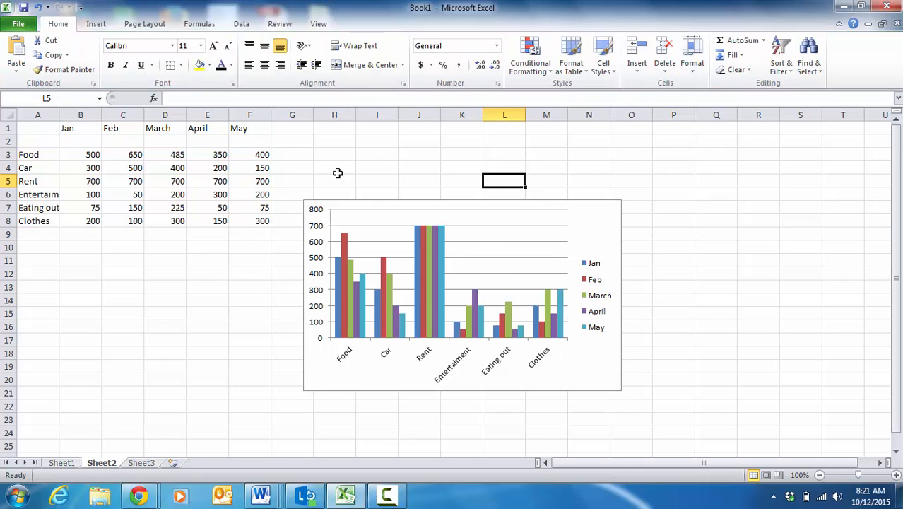
click(107, 256)
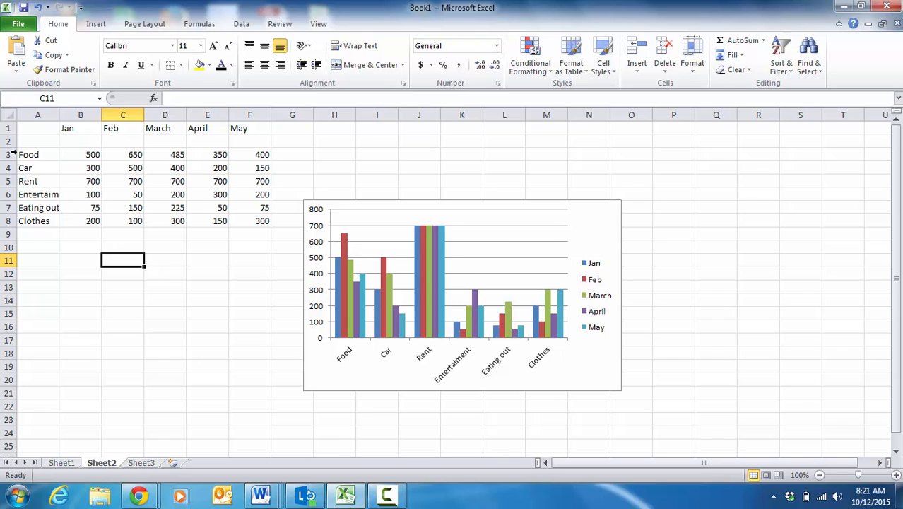
click(19, 26)
click(20, 26)
click(146, 27)
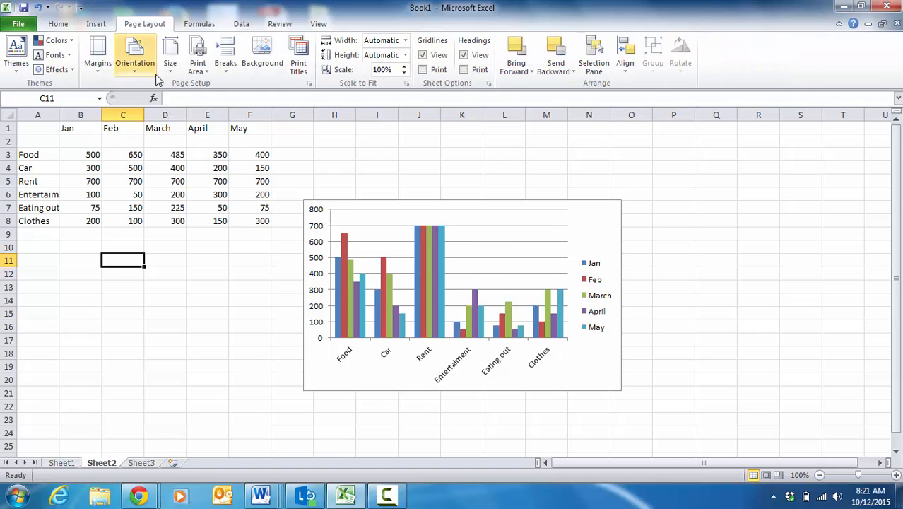
click(212, 74)
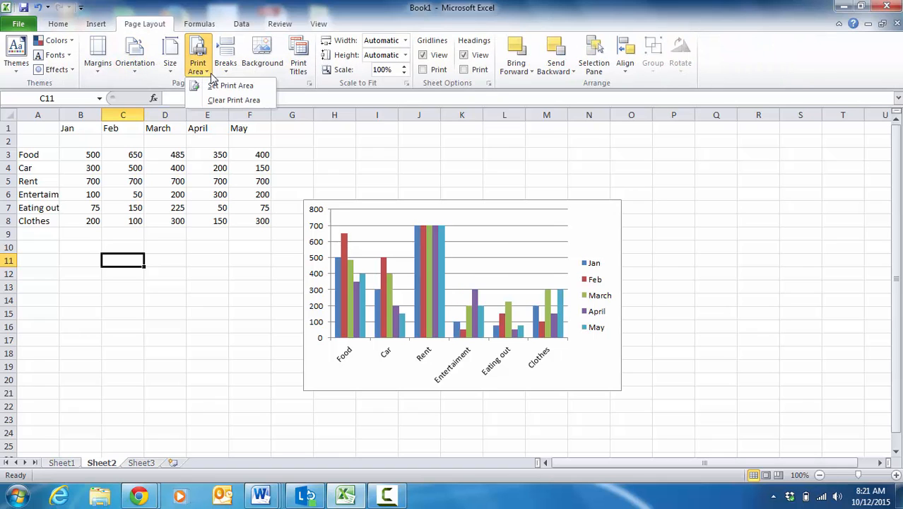
click(218, 85)
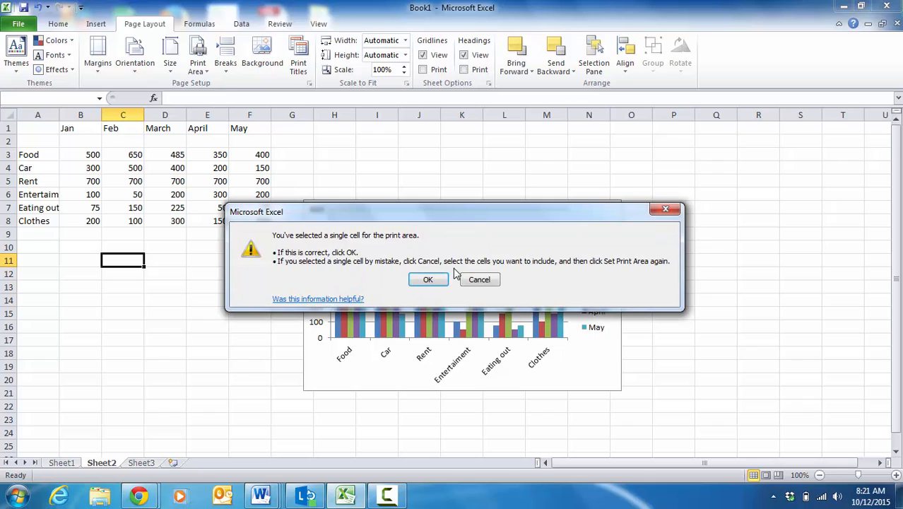
click(480, 281)
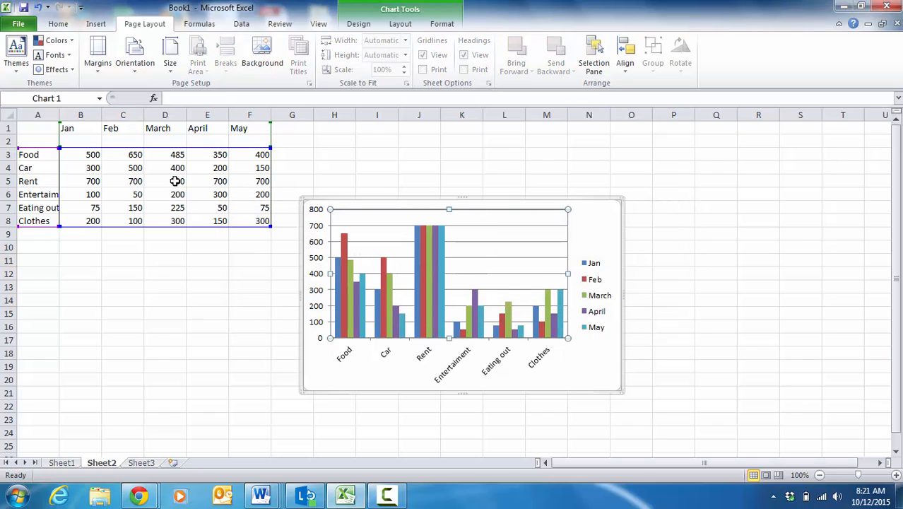
Step: Set the expense table A1:F8 as the sheet's print area
drag(258, 221, 42, 134)
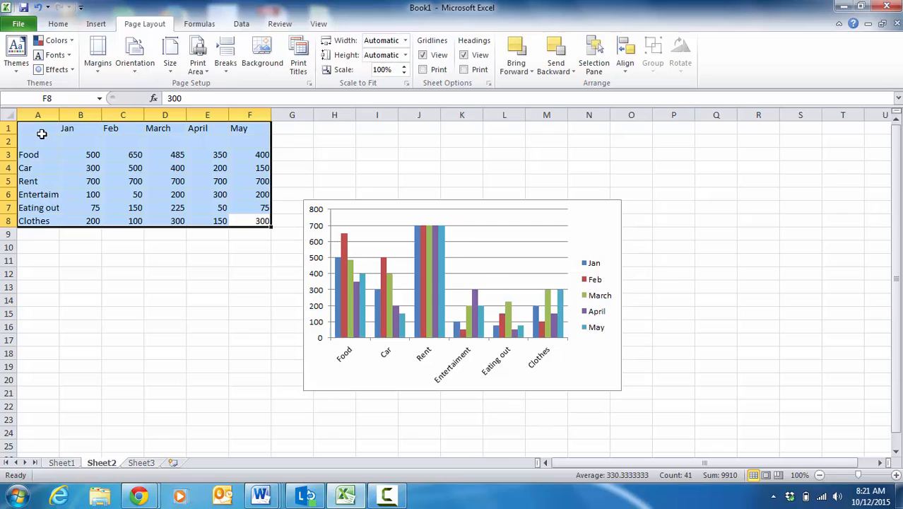
click(197, 65)
click(225, 86)
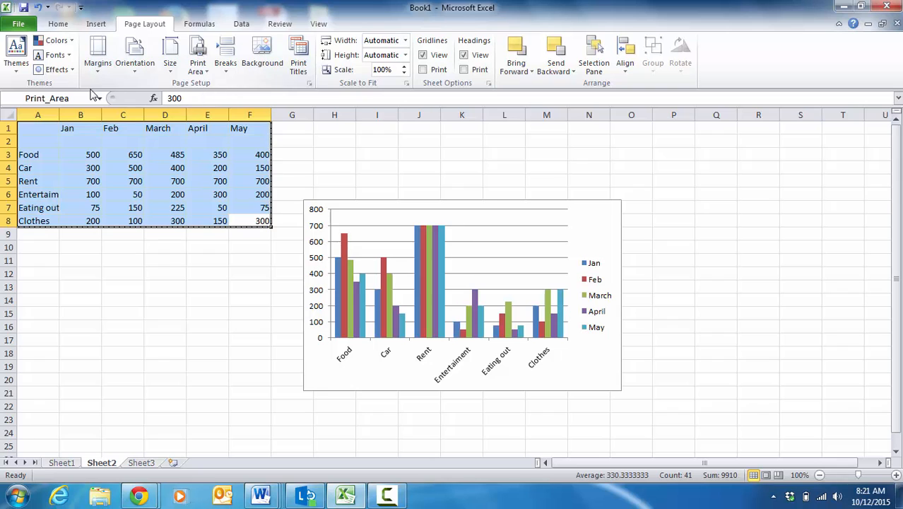
Step: Check the print preview of the expense table, return to the worksheet and deselect the table
click(19, 24)
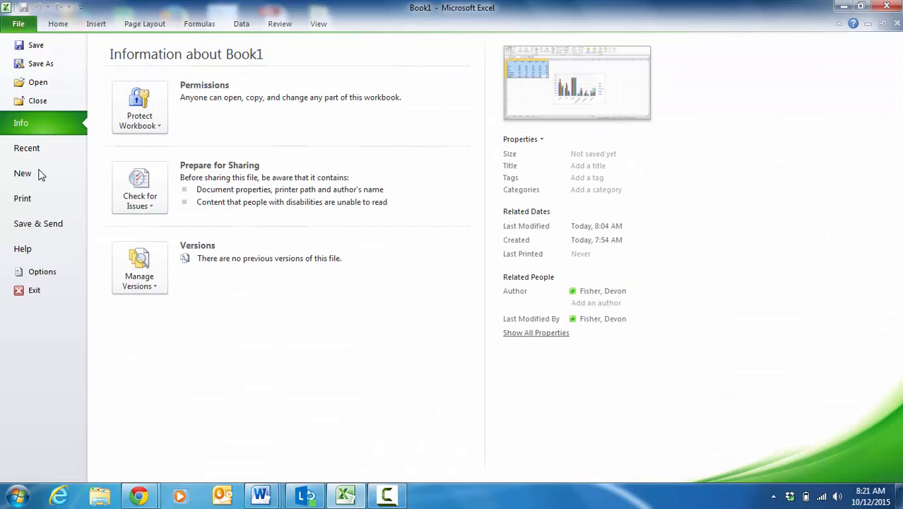
click(31, 203)
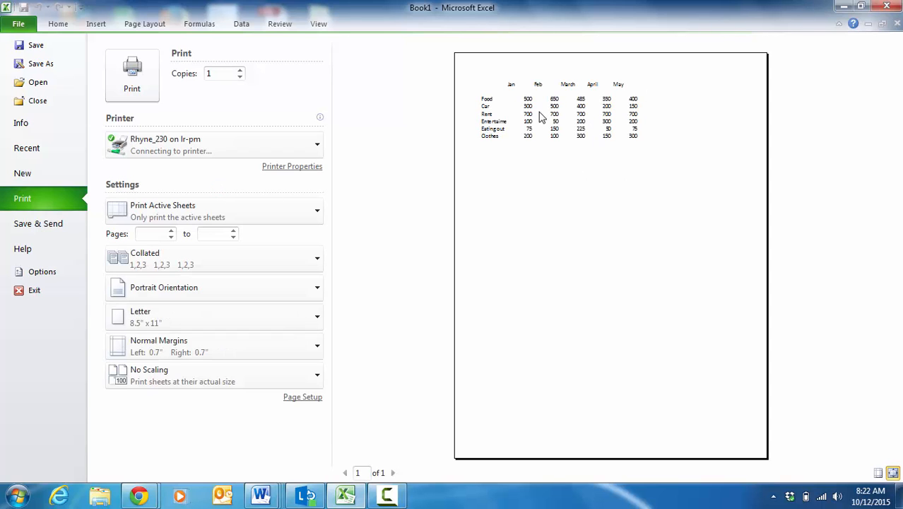
click(60, 27)
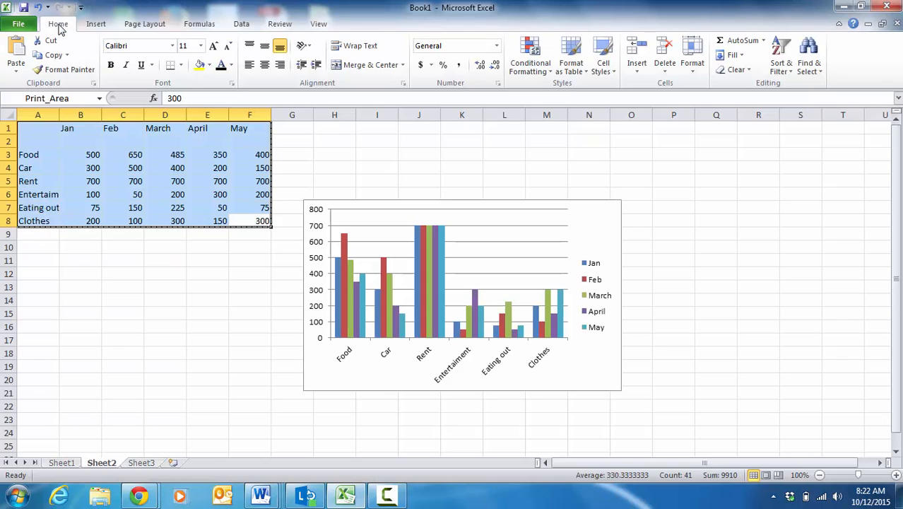
click(84, 101)
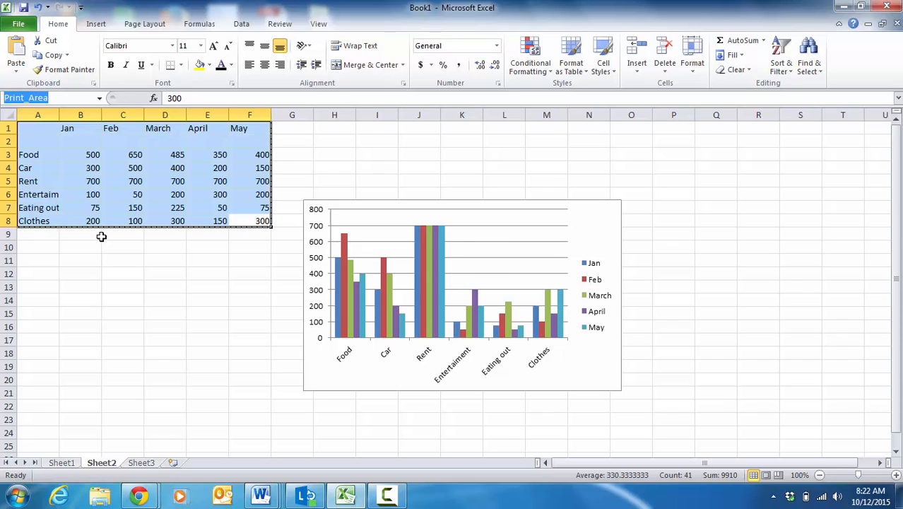
click(178, 221)
click(459, 208)
click(443, 178)
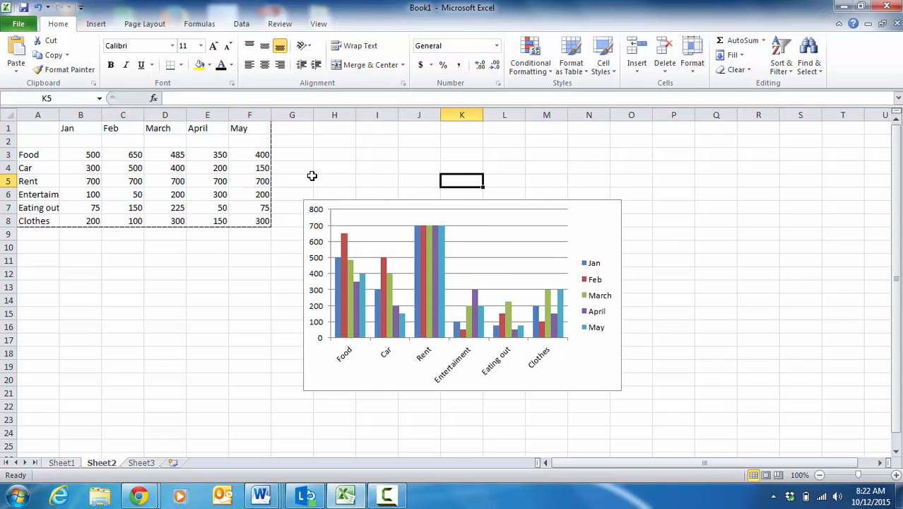